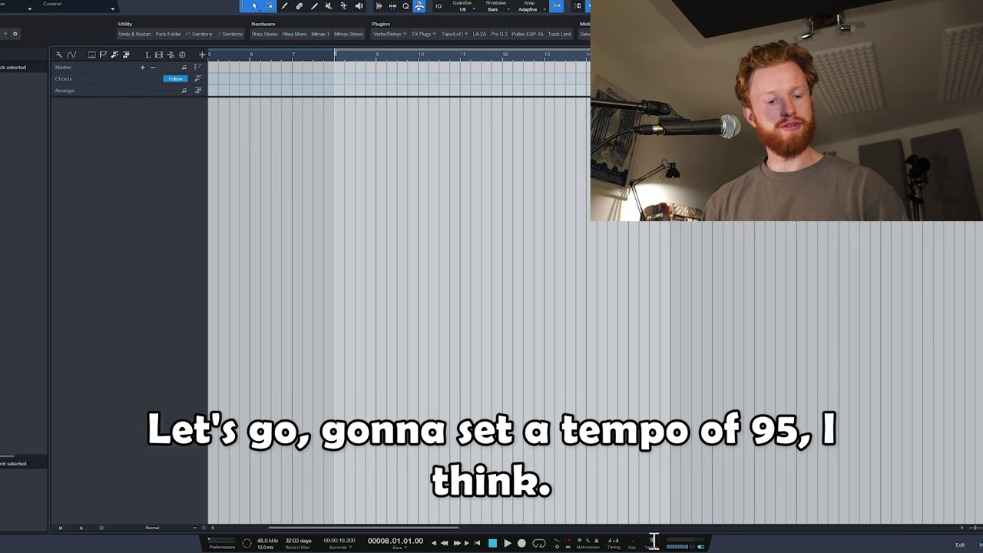
# Set the song tempo to 95 BPM and place the playhead at bar 8.
pyautogui.write('95')
pyautogui.press('Return')
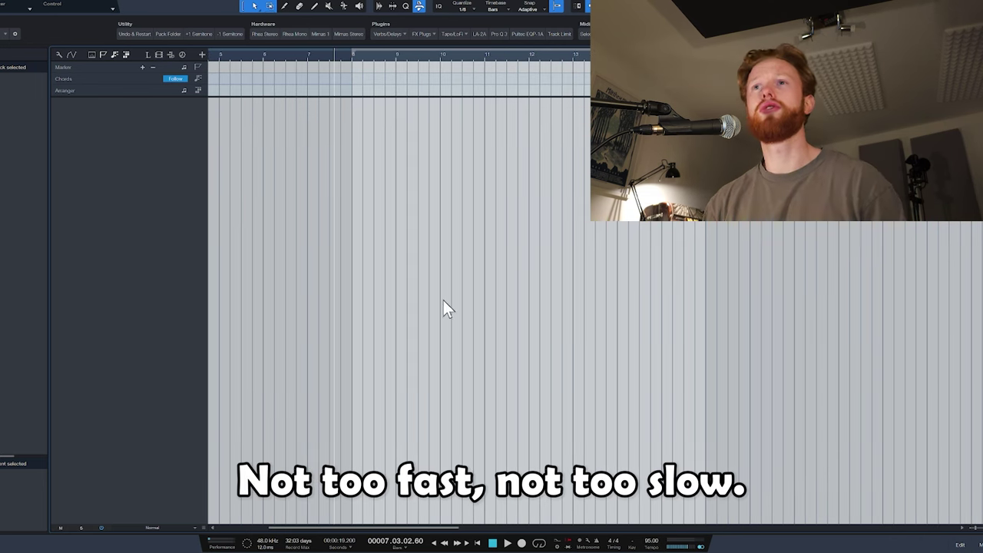
pyautogui.click(352, 59)
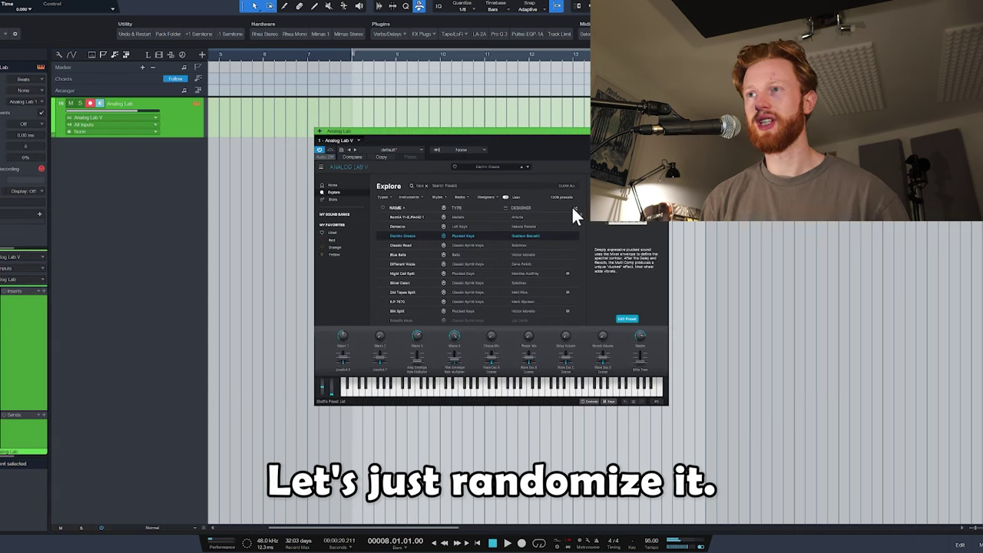
# Shuffle the Analog Lab V preset list and load the EP2 preset.
pyautogui.click(574, 207)
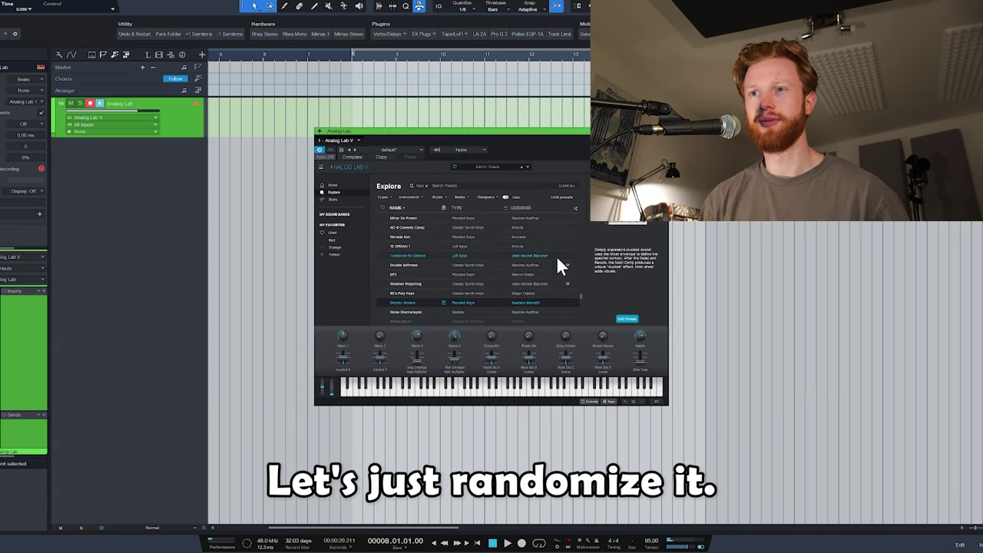
pyautogui.click(425, 274)
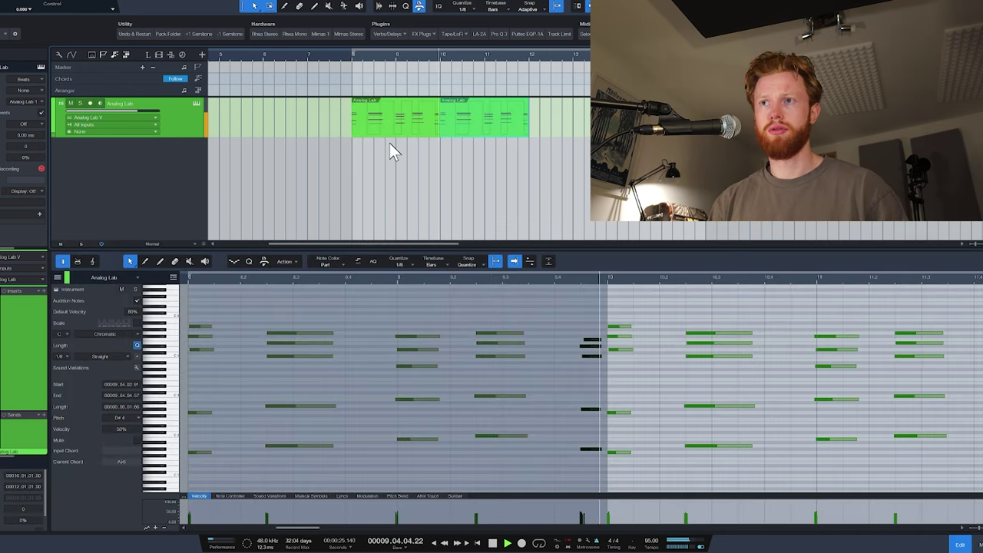
# Delete the short chord at the end of bar 9 in the first part and record a replacement chord at 9.4.
pyautogui.press('space')
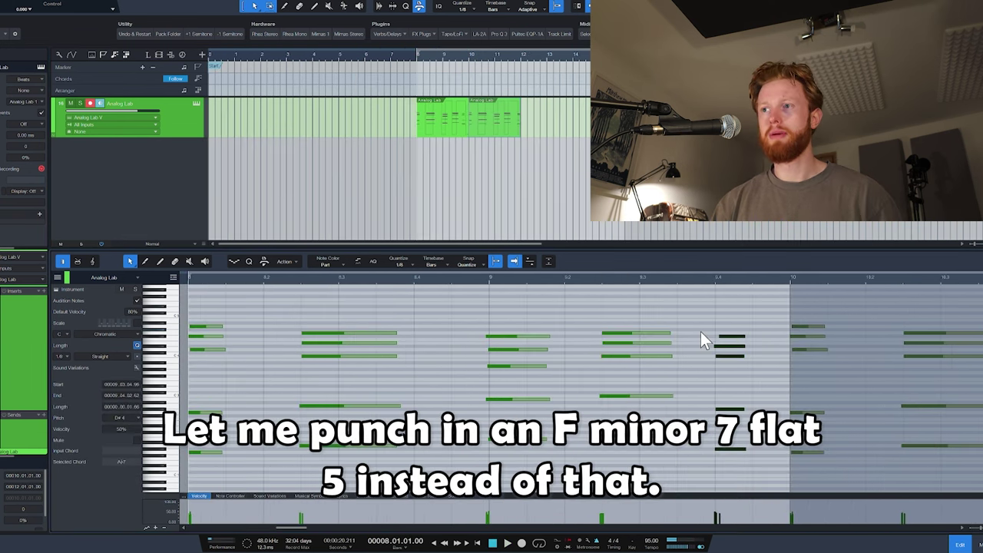
pyautogui.moveTo(700, 331); pyautogui.dragTo(754, 449)
pyautogui.press('Delete')
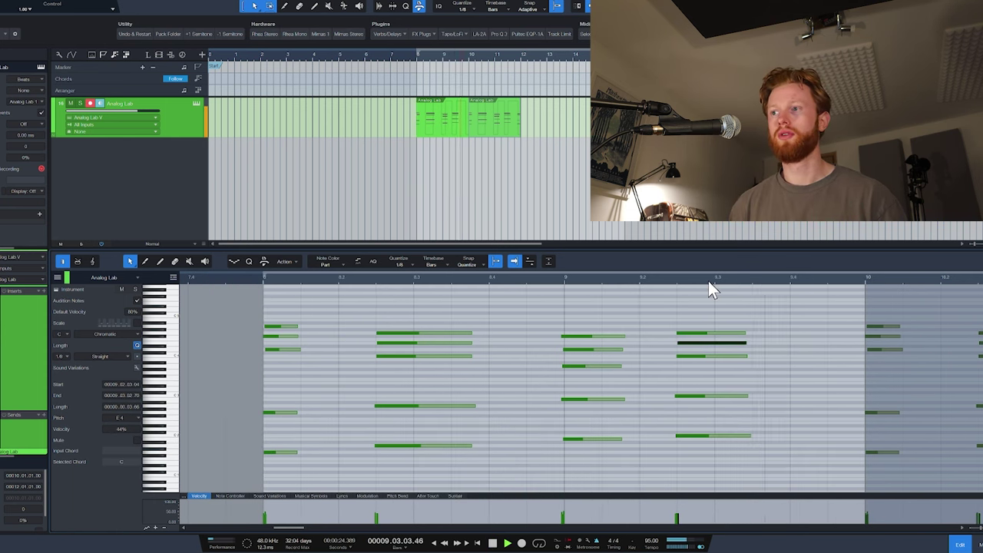
pyautogui.press('KP_Multiply')
pyautogui.press('space')
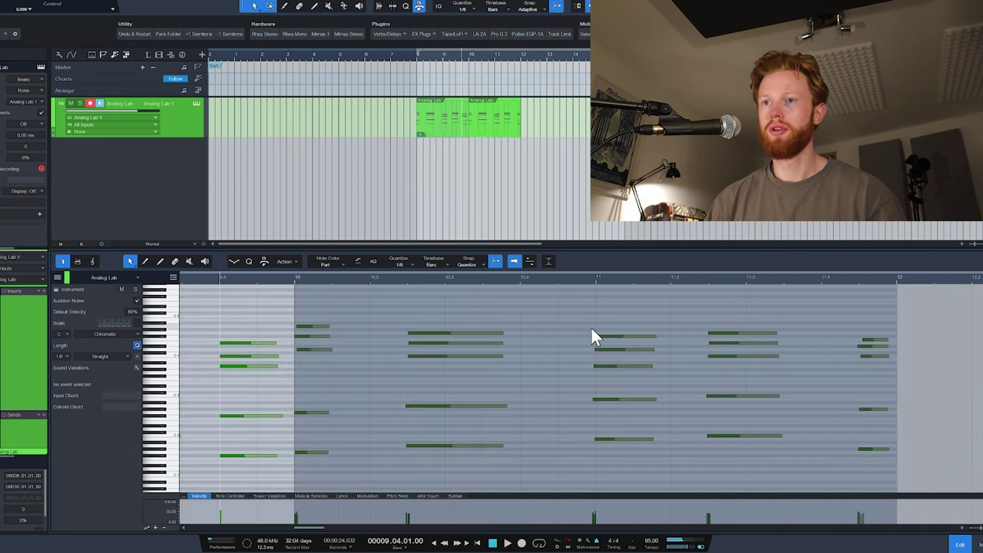
# Select the notes of the newly recorded chord at 9.4 and adjust their velocity.
pyautogui.moveTo(269, 326); pyautogui.dragTo(257, 471)
pyautogui.scroll(-3, 402, 399)
pyautogui.scroll(4, 340, 390)
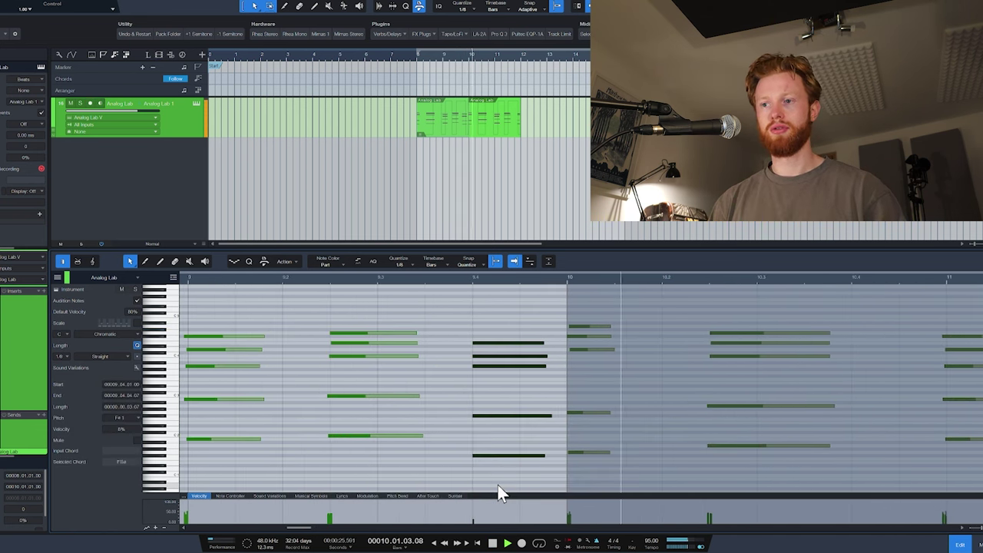
pyautogui.press('space')
pyautogui.click(474, 523)
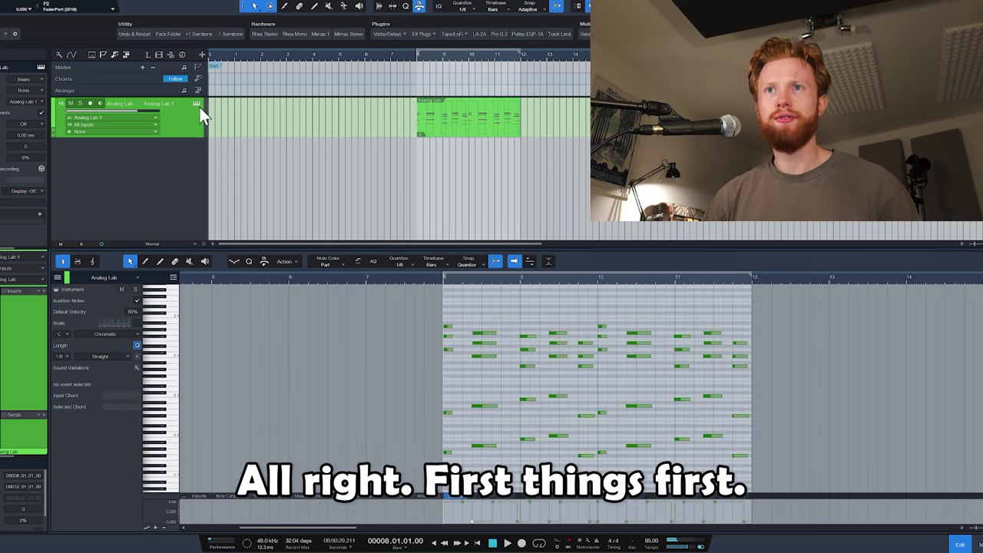
# Open the EP2 preset for editing in Analog Lab V and raise the Loudness Contour attack time.
pyautogui.click(199, 106)
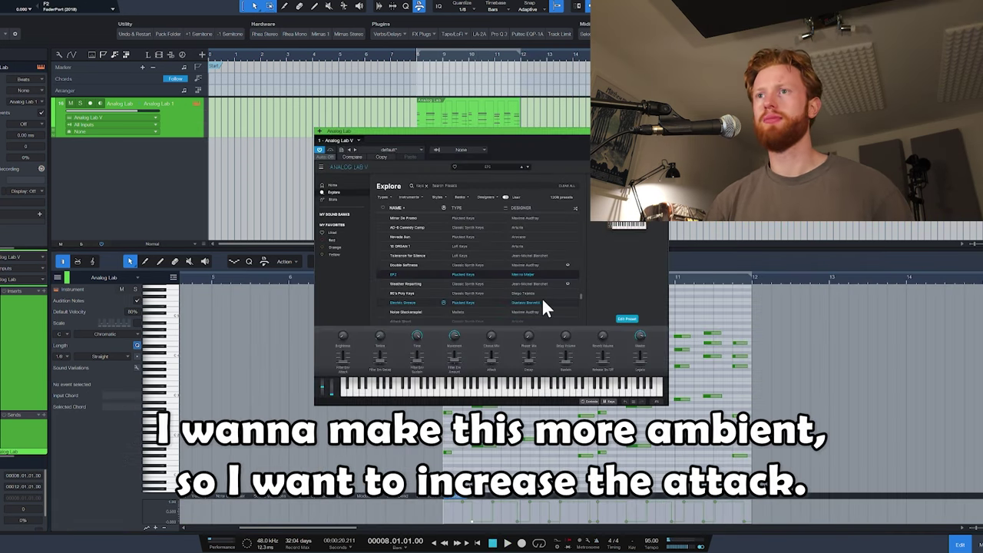
pyautogui.click(624, 320)
pyautogui.click(326, 212)
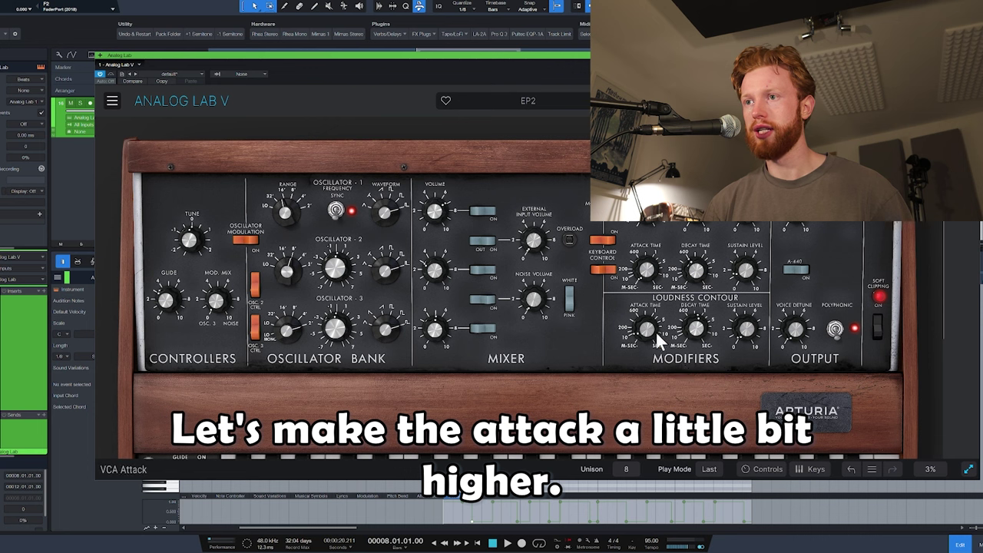
pyautogui.moveTo(655, 332); pyautogui.dragTo(647, 330)
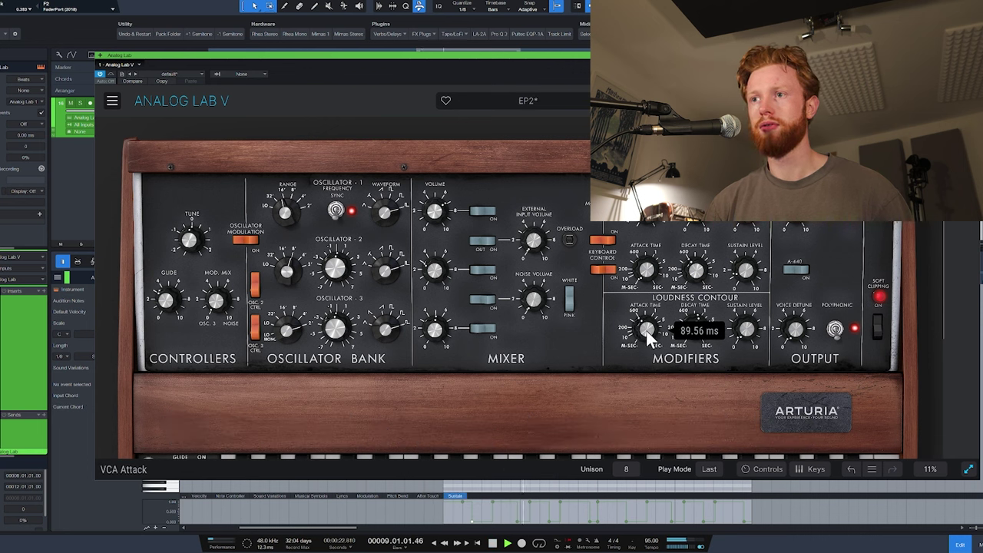
pyautogui.moveTo(646, 336); pyautogui.dragTo(647, 337)
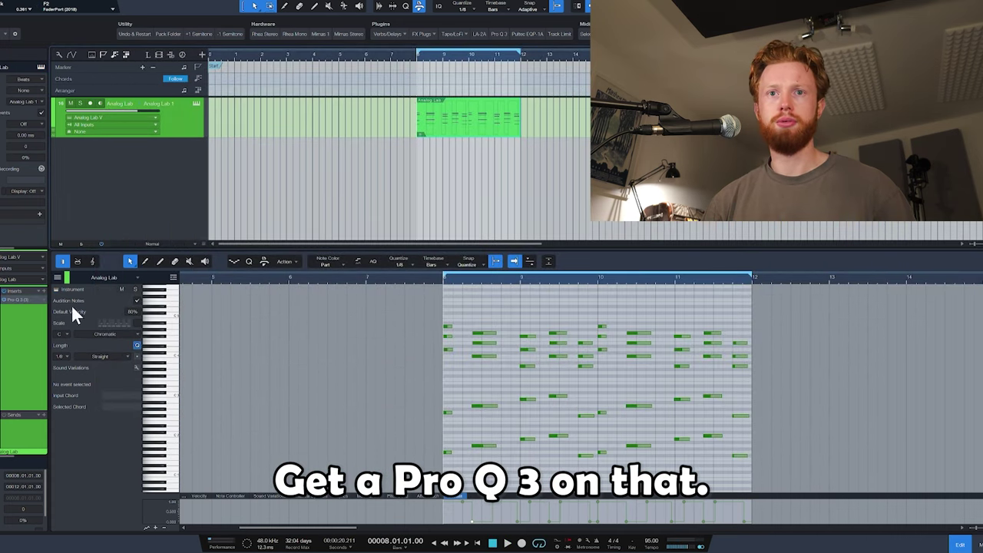
# Set a 12 dB/oct low cut at about 62 Hz in Pro-Q 3 on the Analog Lab track.
pyautogui.click(26, 300)
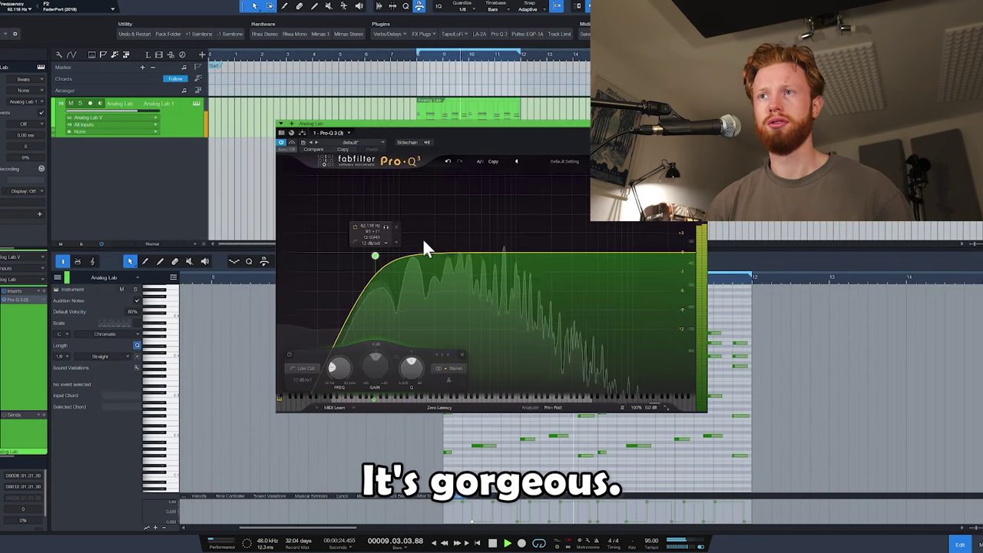
pyautogui.click(700, 124)
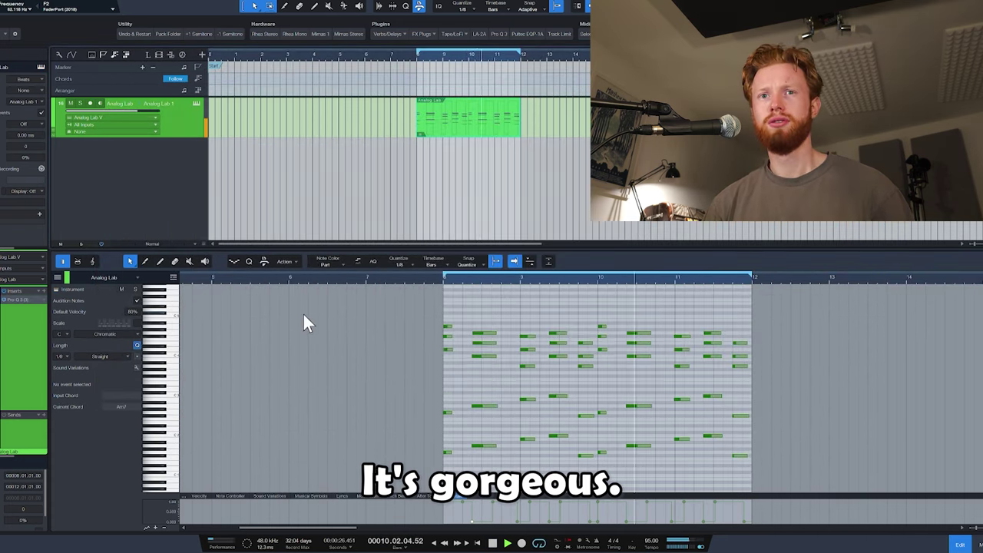
pyautogui.press('space')
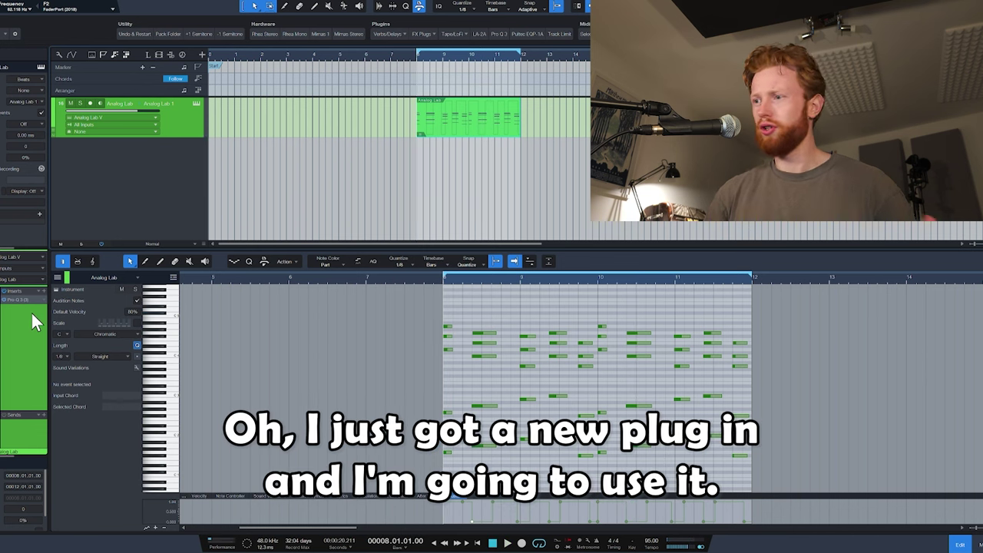
# Add the Unfiltered Audio Needlepoint plug-in to the Analog Lab track's inserts.
pyautogui.click(43, 288)
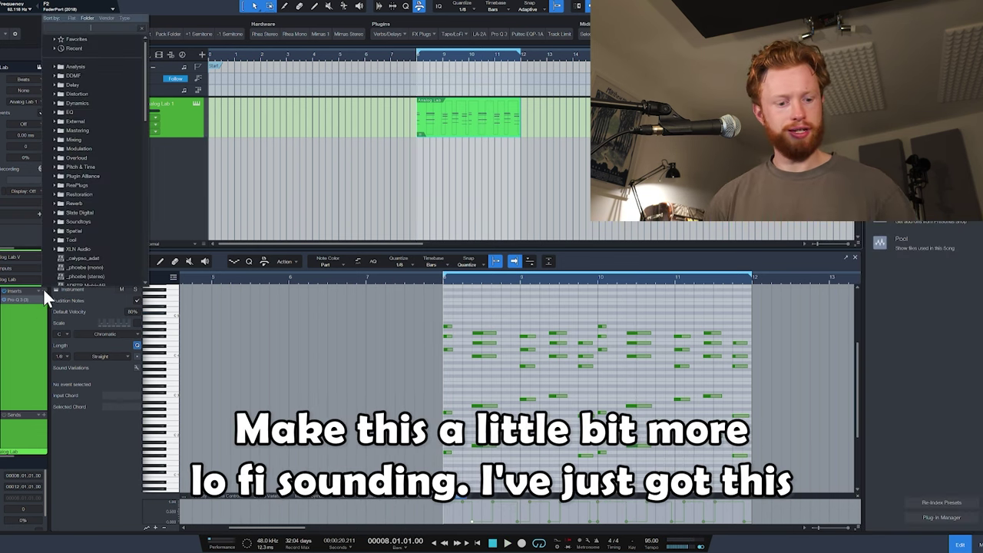
pyautogui.write('need')
pyautogui.press('Return')
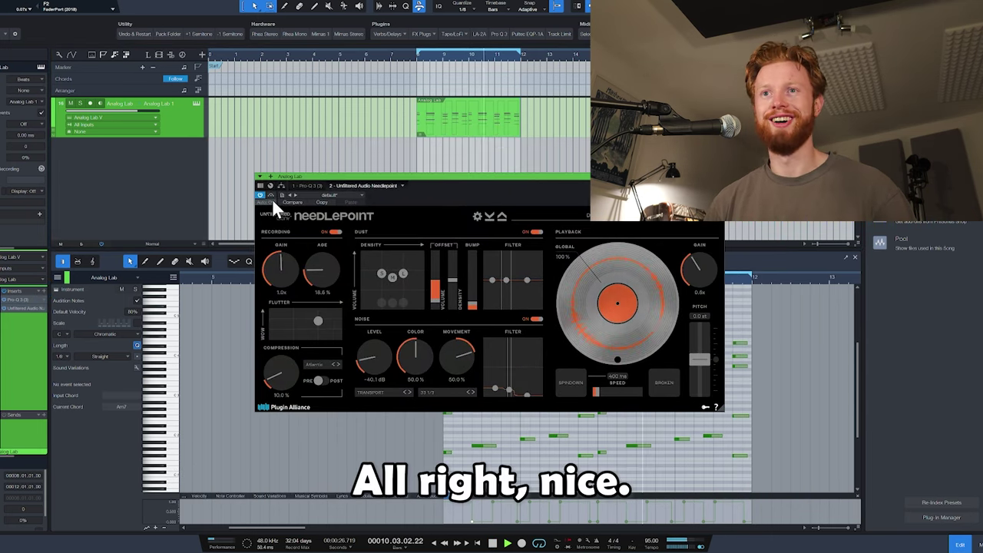
# Compare the chord loop with Needlepoint bypassed and active.
pyautogui.click(270, 195)
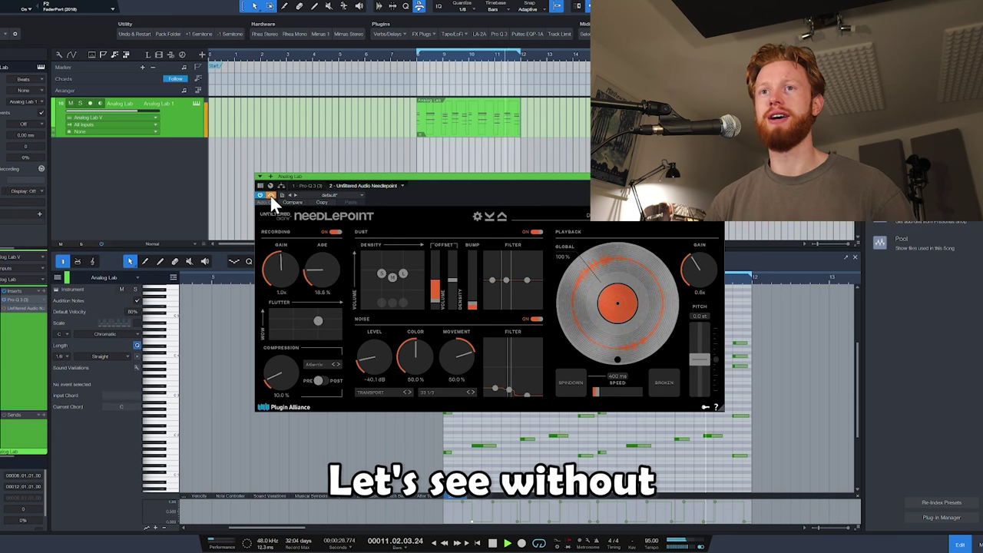
pyautogui.click(270, 195)
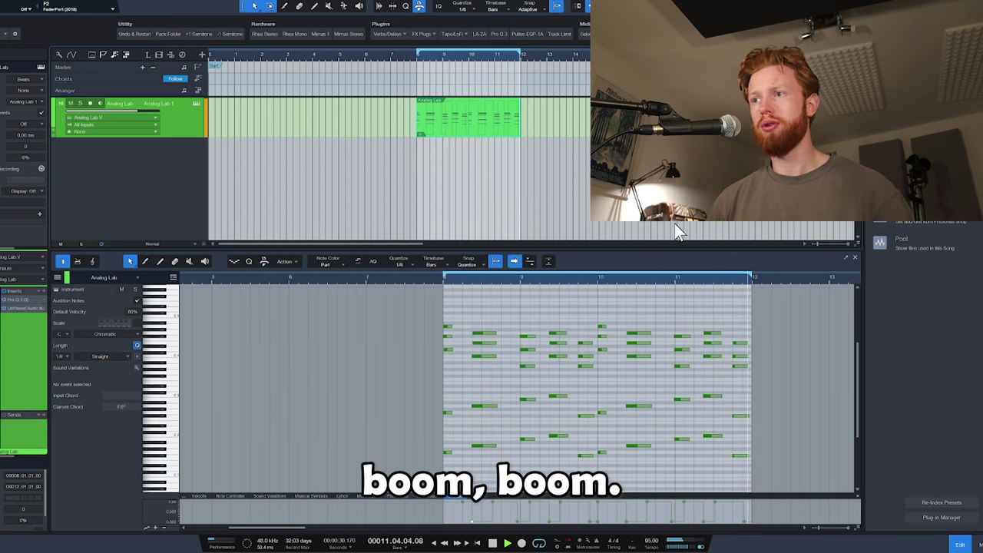
pyautogui.press('space')
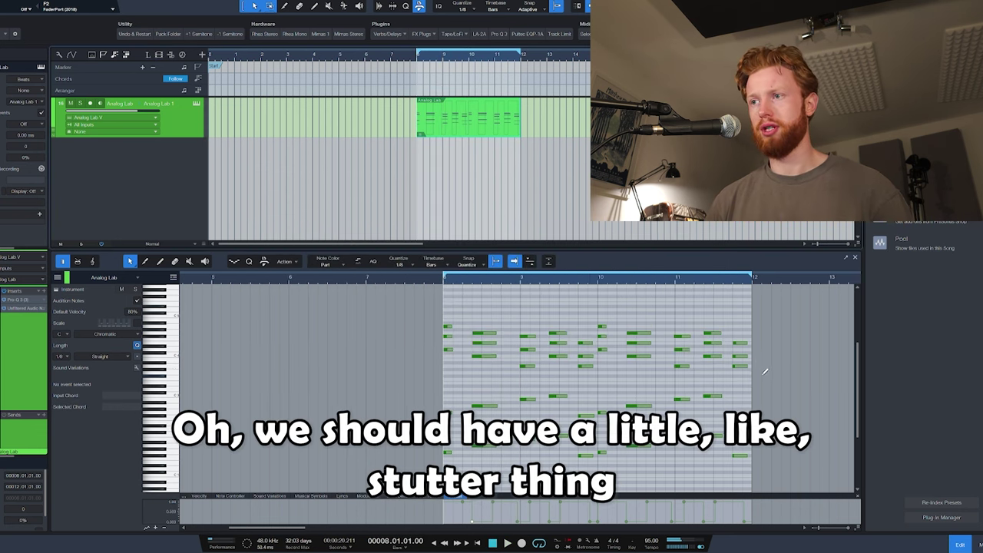
# Split the final chord before bar 12 at 11.4.3 into a short stutter and play it back from bar 11.
pyautogui.scroll(3, 760, 373)
pyautogui.moveTo(680, 314); pyautogui.dragTo(684, 462)
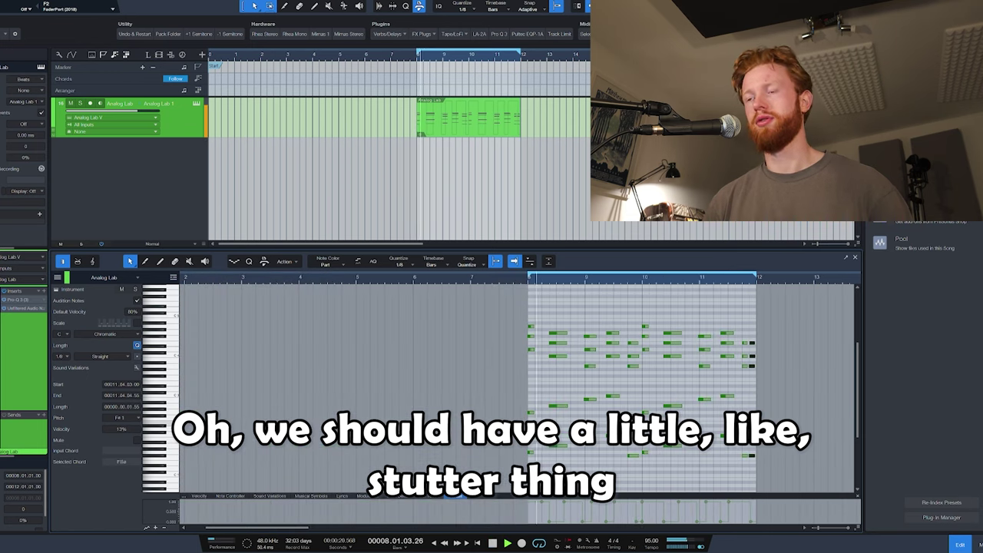
pyautogui.click(699, 278)
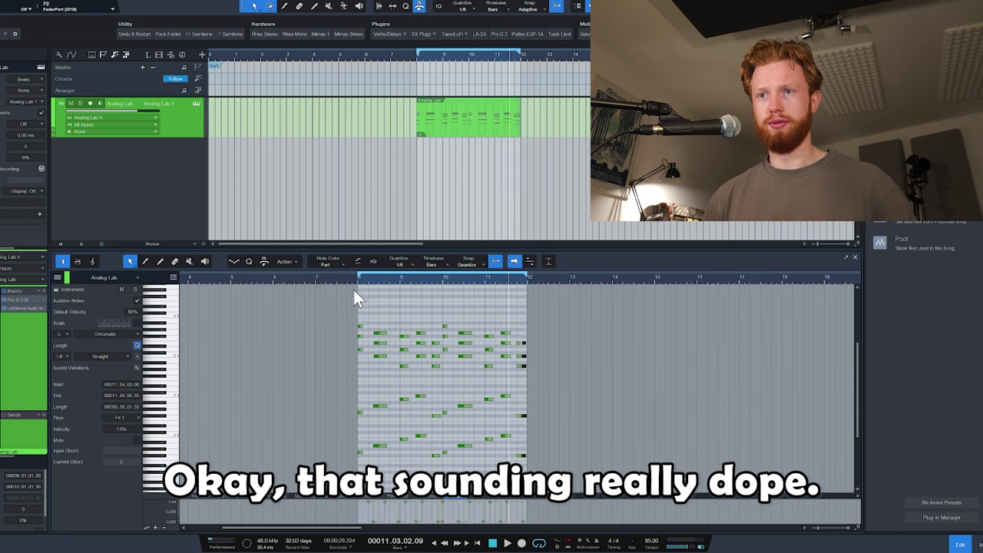
# Return the playhead to bar 8 and close the note editor and browser.
pyautogui.click(358, 280)
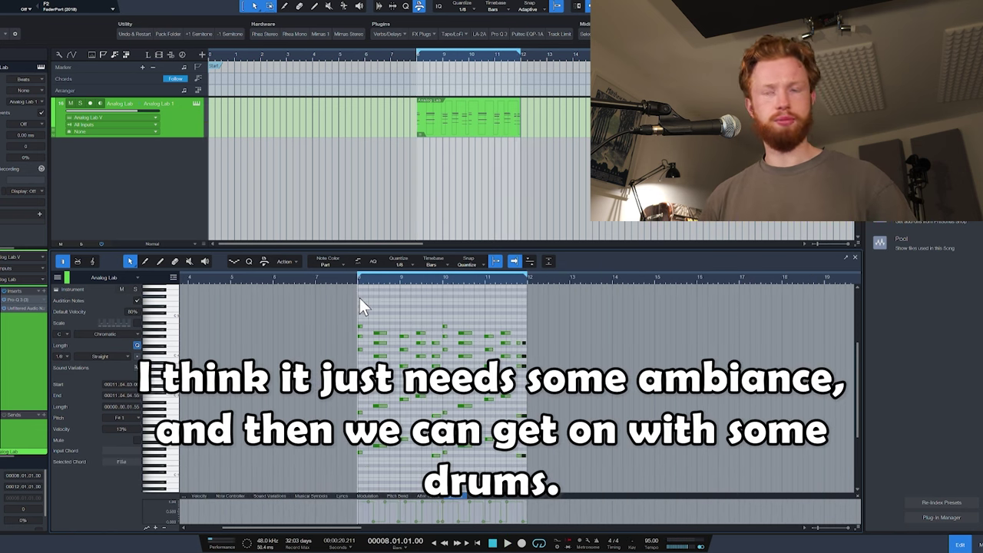
pyautogui.press('F2')
pyautogui.press('F5')
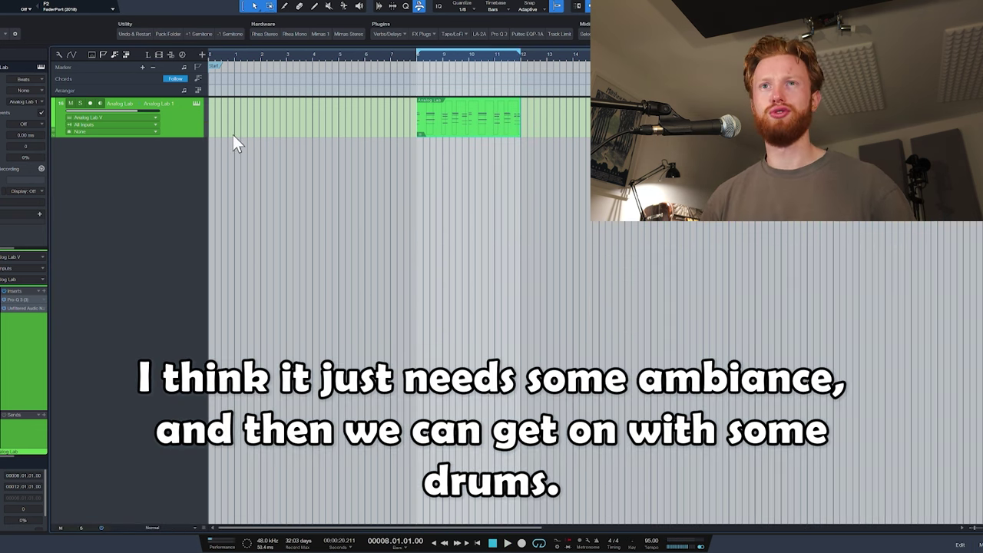
# Insert Seventh Heaven Professional, left deactivated, followed by Spaced Out on the Analog Lab track.
pyautogui.click(42, 290)
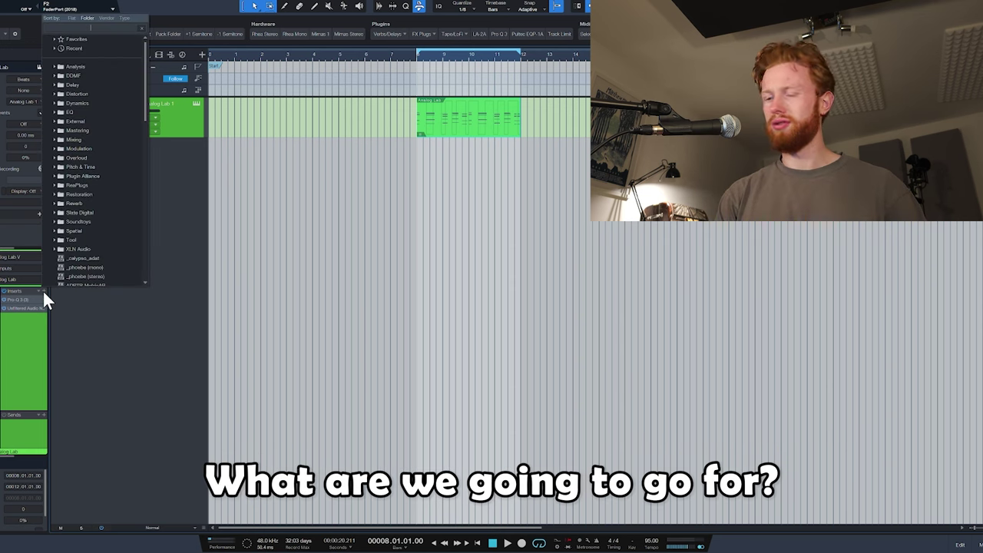
pyautogui.write('7th')
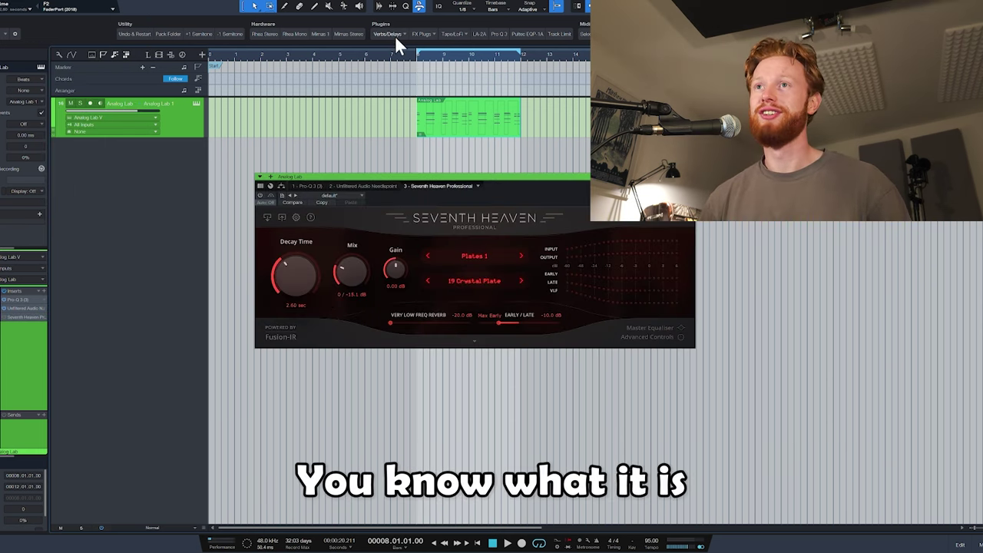
pyautogui.click(394, 34)
pyautogui.click(398, 103)
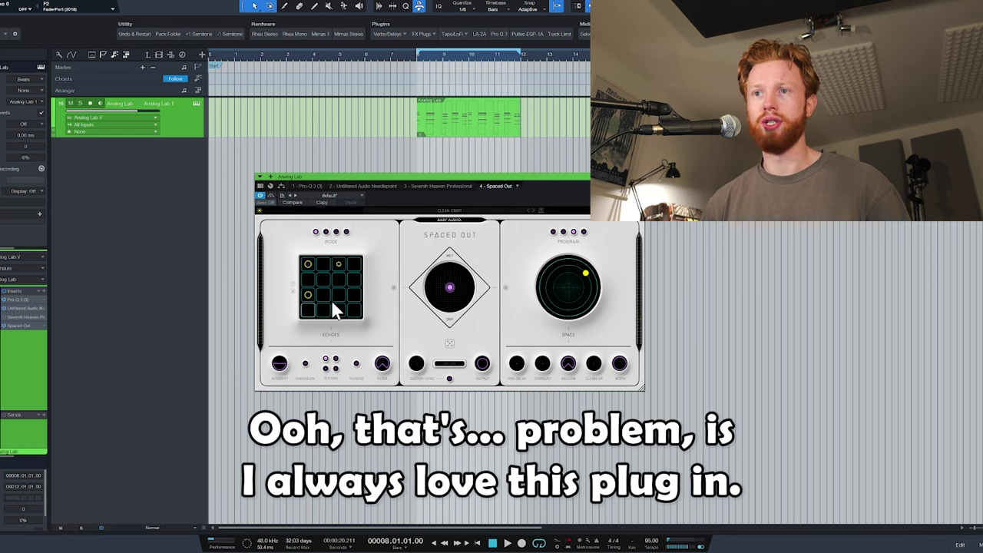
# Add one more echo in the second column of the Spaced Out grid and pull the mix towards dry.
pyautogui.click(323, 294)
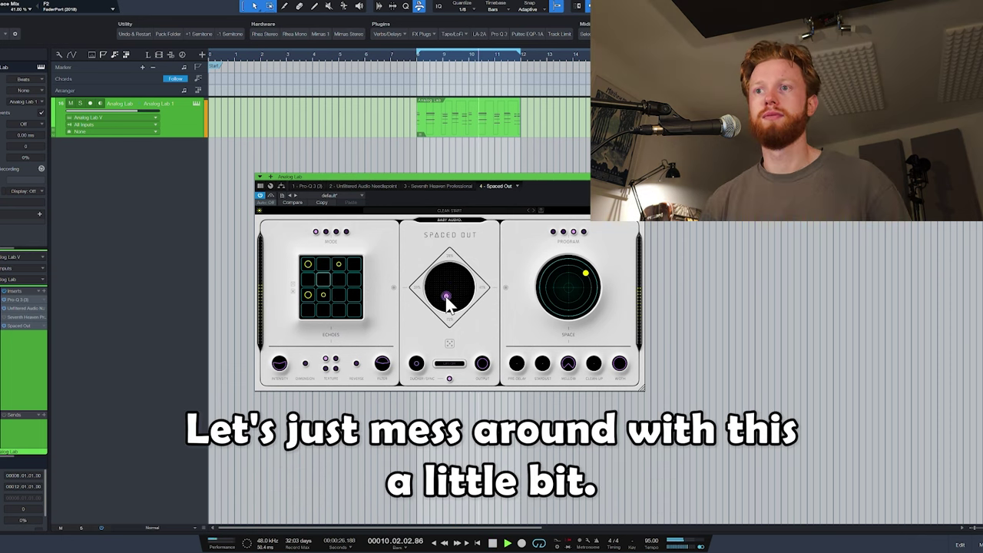
pyautogui.moveTo(445, 294); pyautogui.dragTo(448, 298)
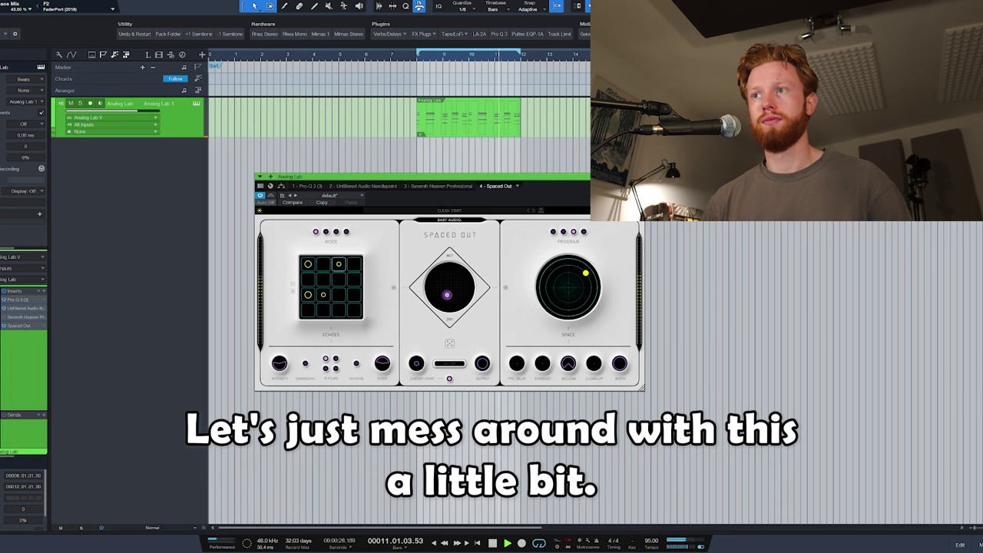
pyautogui.click(639, 177)
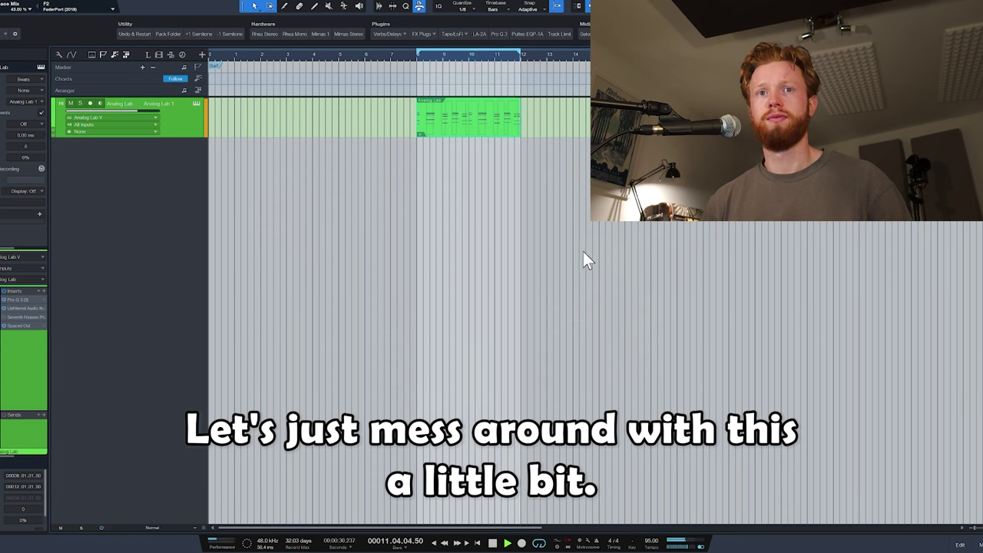
# Move Spaced Out from the Analog Lab inserts to a new FX channel fed by a send from that track.
pyautogui.click(9, 325)
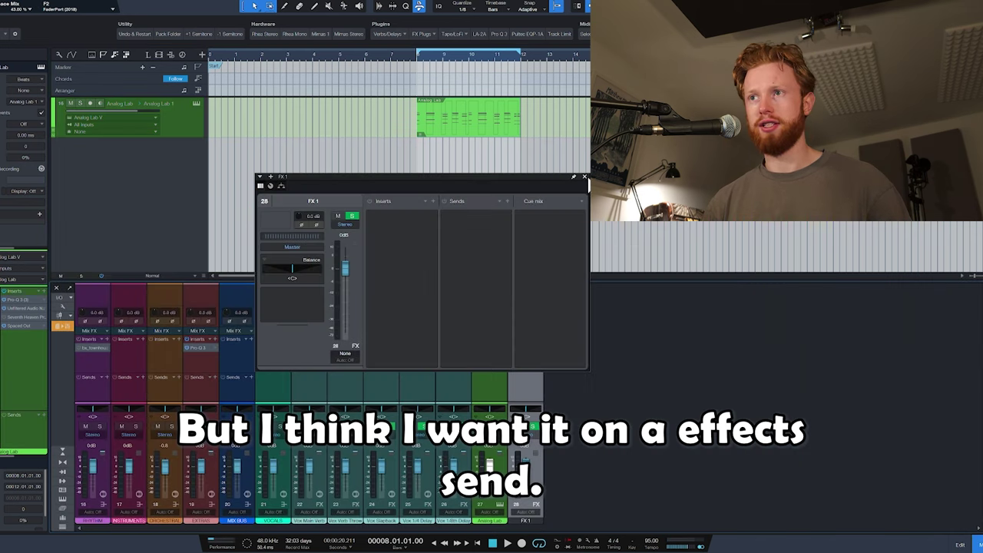
pyautogui.click(584, 178)
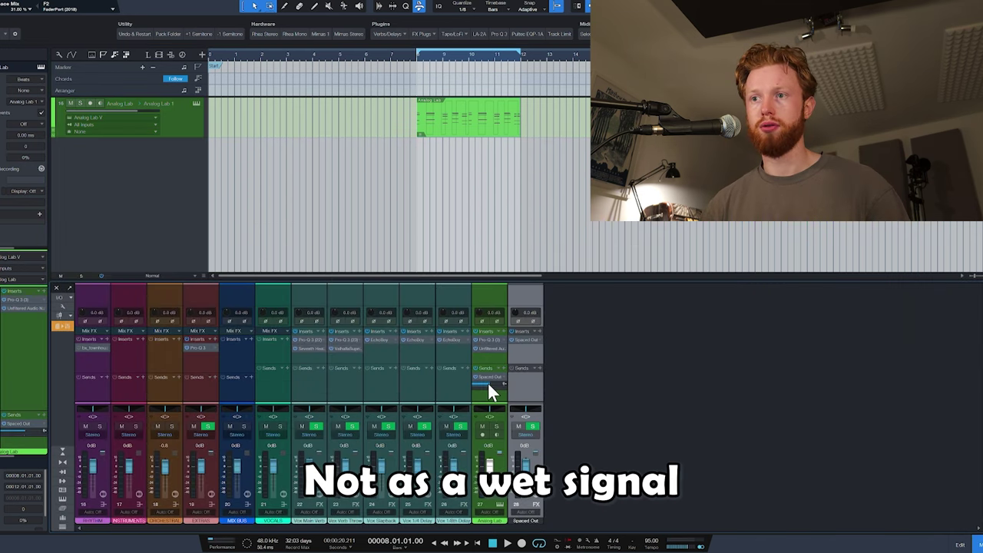
# Lower the Analog Lab send level to Spaced Out to -16.7 dB during playback.
pyautogui.press('space')
pyautogui.moveTo(486, 384); pyautogui.dragTo(482, 386)
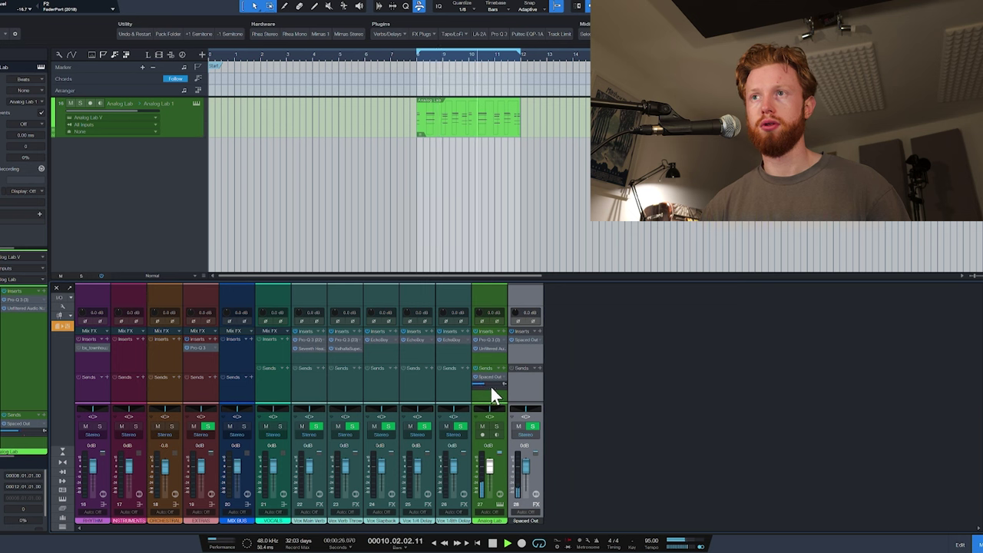
pyautogui.moveTo(490, 387)
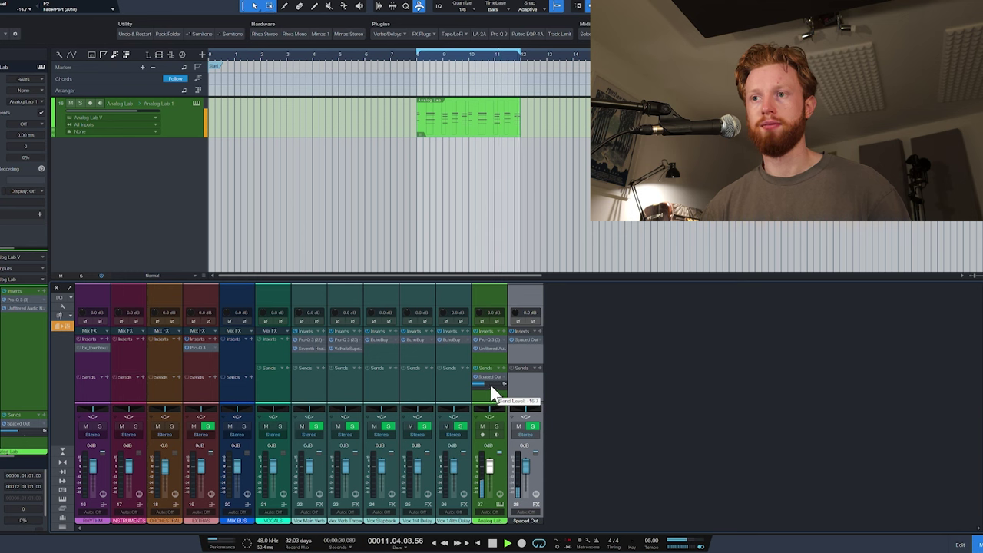
# Insert the Rhea Stereo compressor with its Pipeline on the Analog Lab track before the Unfiltered Audio insert and audition it.
pyautogui.press('space')
pyautogui.click(501, 330)
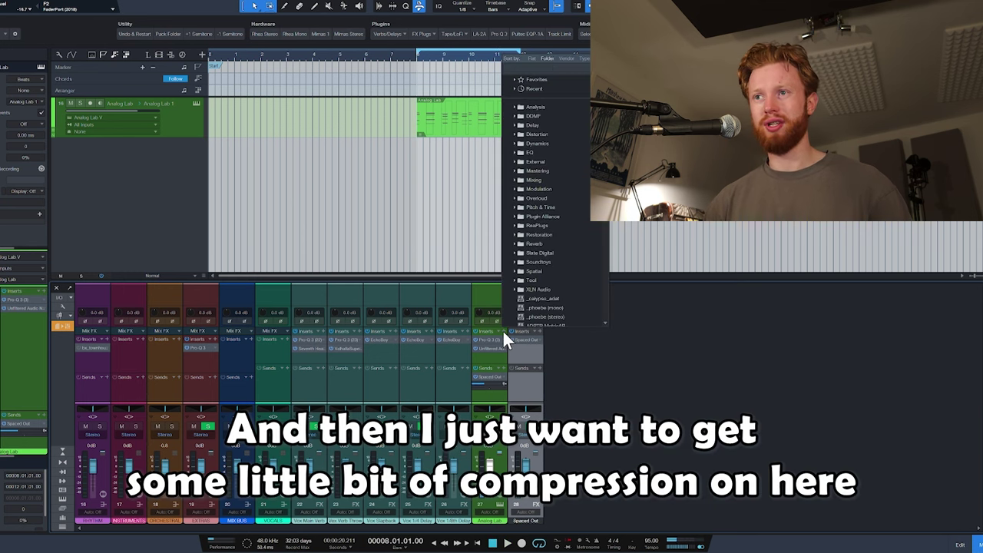
pyautogui.click(502, 330)
pyautogui.click(176, 126)
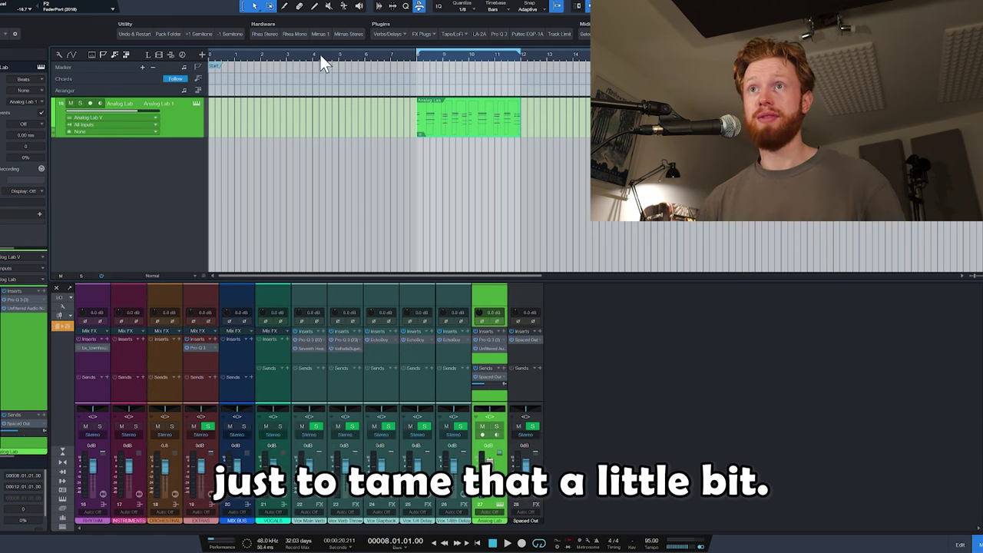
pyautogui.click(263, 35)
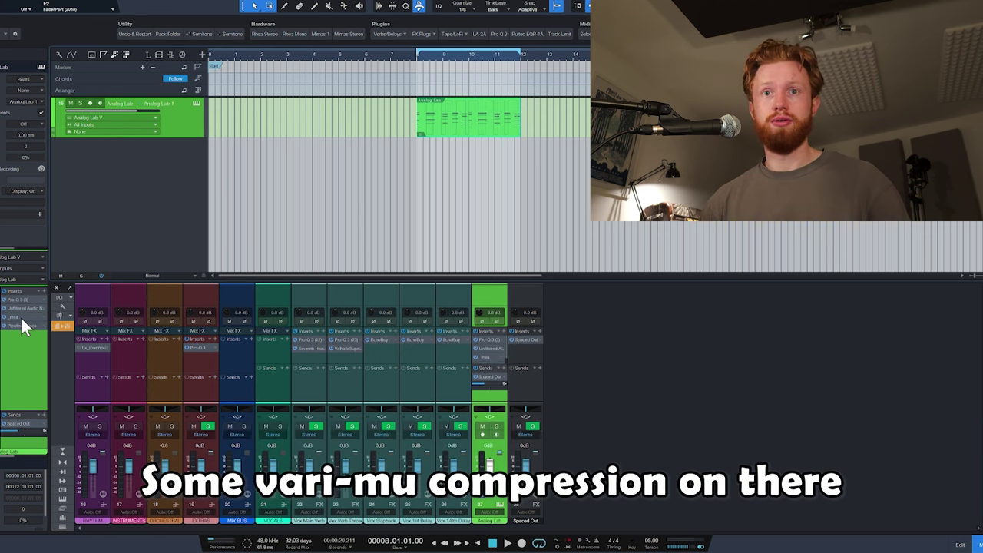
pyautogui.doubleClick(27, 319)
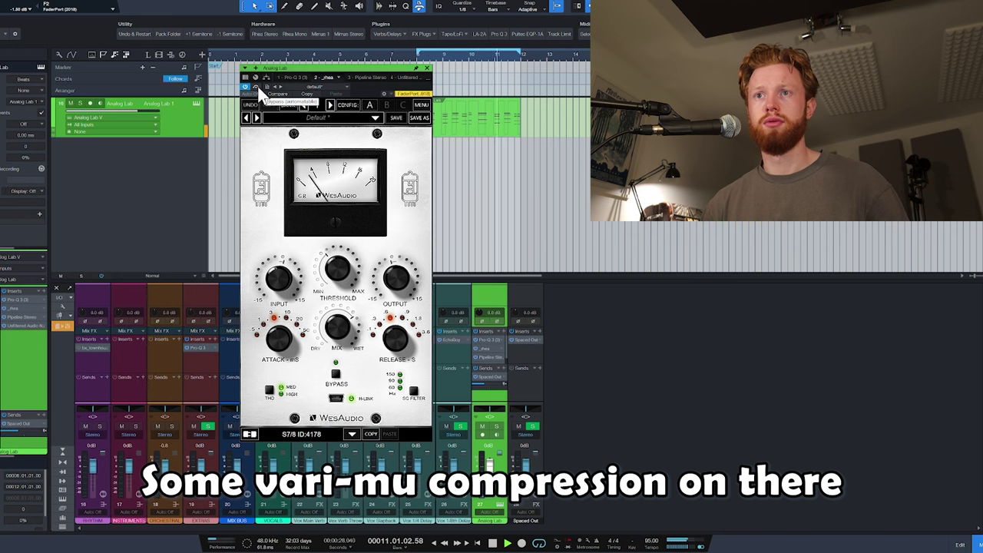
pyautogui.click(419, 56)
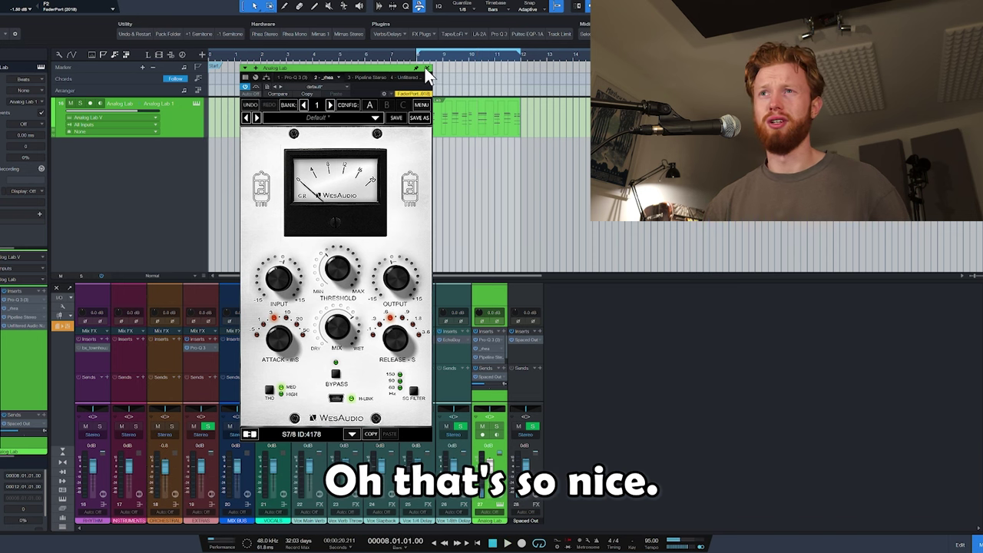
pyautogui.click(426, 67)
# Transform the Analog Lab instrument track into an audio track.
pyautogui.hotkey('ctrl', 't')
pyautogui.click(530, 352)
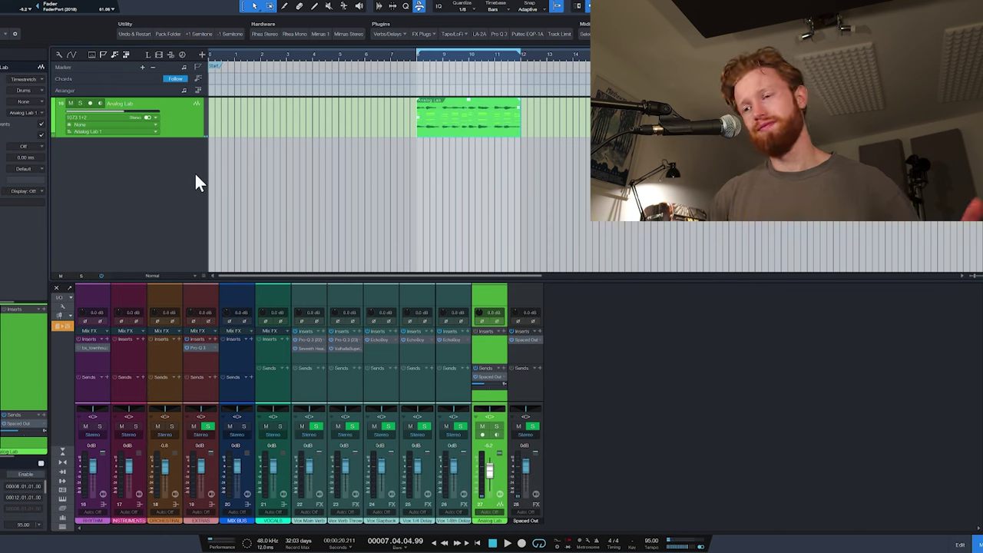
# Add an Addictive Drums instrument track and record a drum pattern within the looped bars.
pyautogui.press('F5')
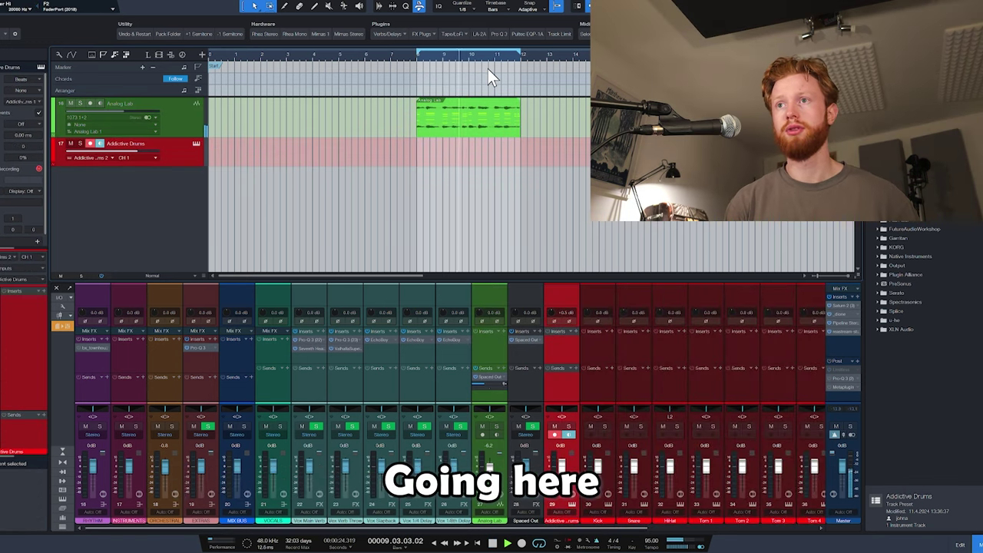
pyautogui.press('KP_Multiply')
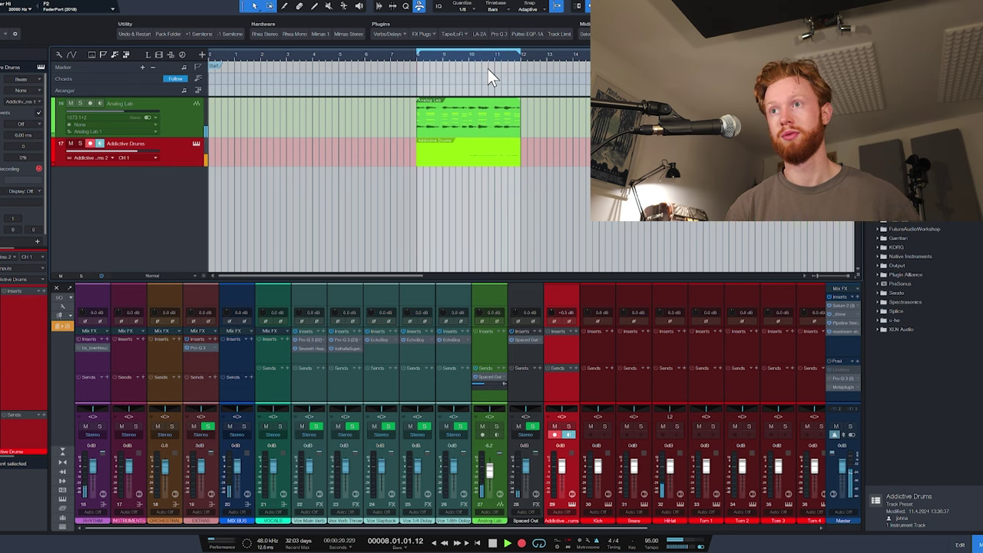
pyautogui.press('space')
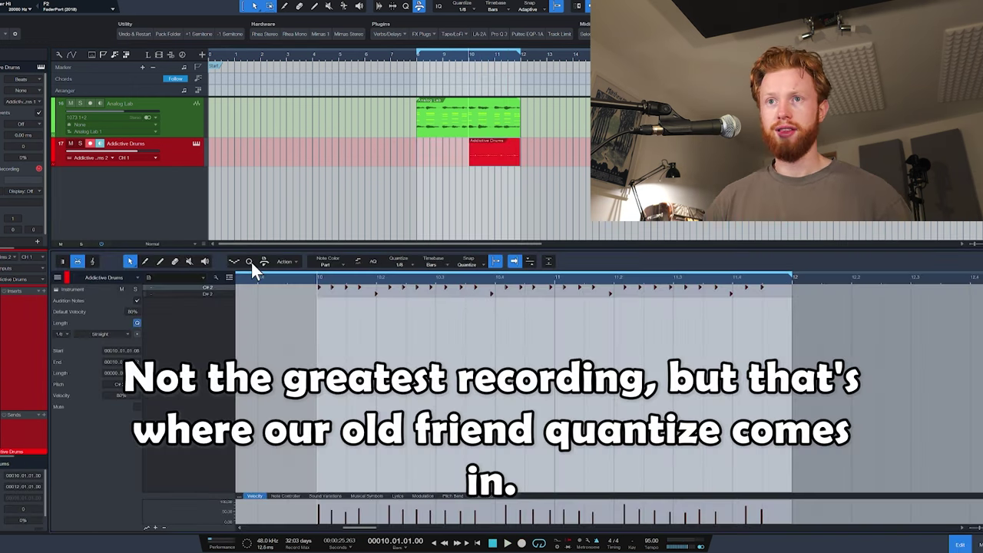
# Quantize the recorded Addictive Drums notes to a straight 1/16 grid with 21% swing and a start strength below 100%.
pyautogui.click(249, 262)
pyautogui.moveTo(457, 298); pyautogui.dragTo(476, 302)
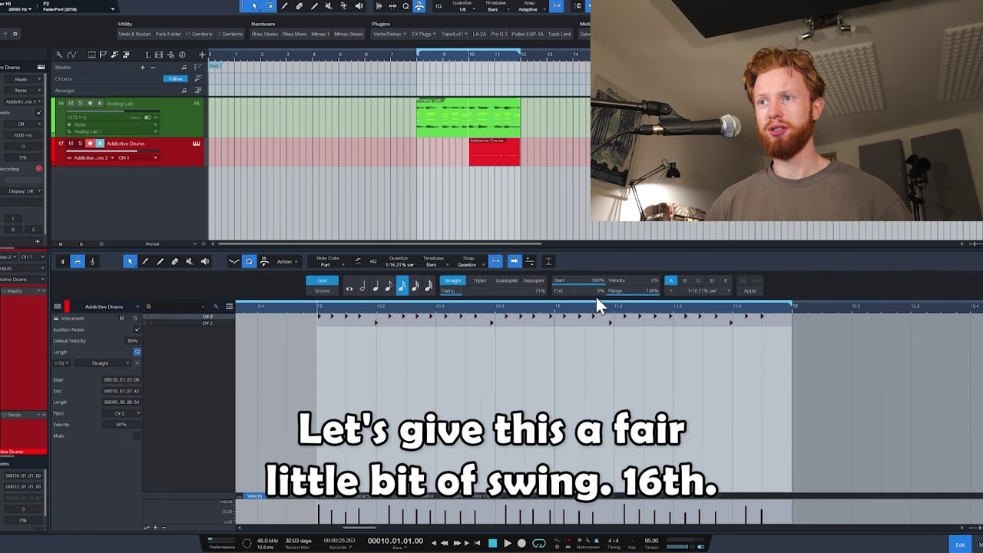
pyautogui.moveTo(596, 286); pyautogui.dragTo(598, 285)
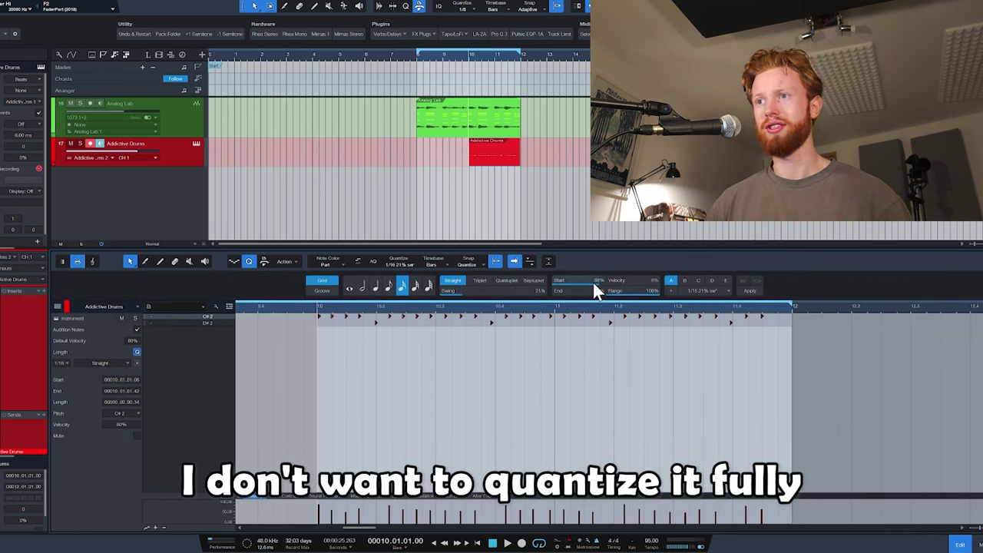
pyautogui.click(743, 292)
pyautogui.press('space')
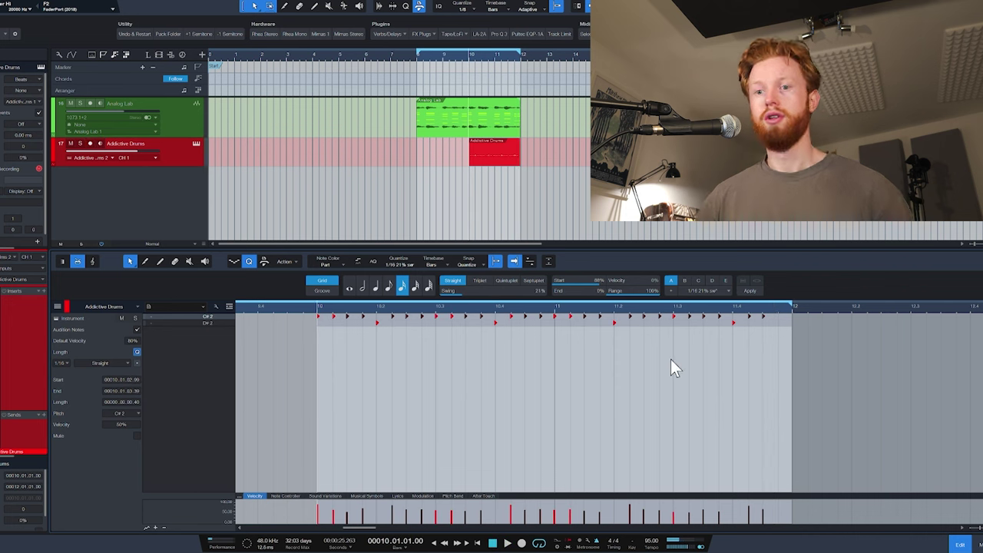
# Humanize the off-beat notes with a velocity range of -12% to 15%, and pull the in-between 16ths down to about 19% velocity.
pyautogui.press('h')
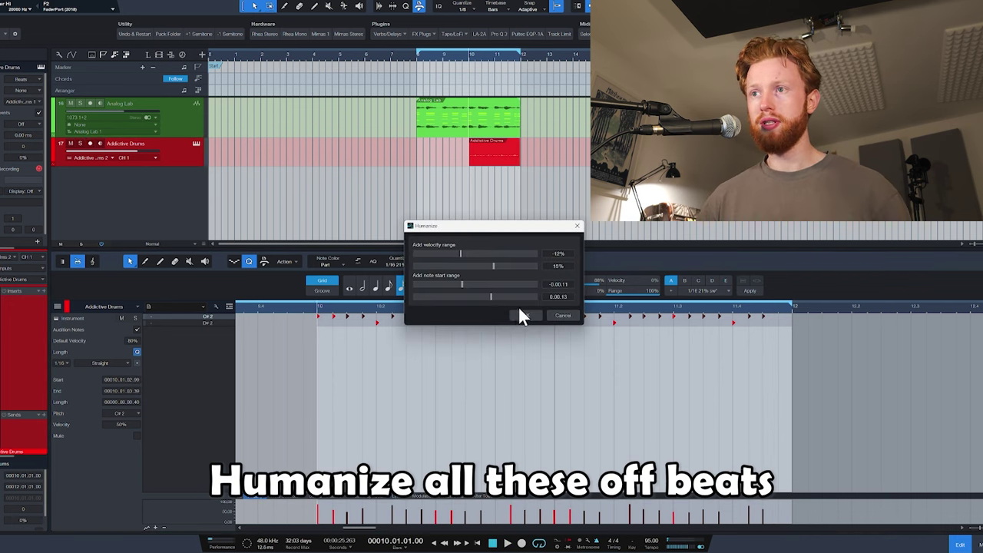
pyautogui.click(521, 312)
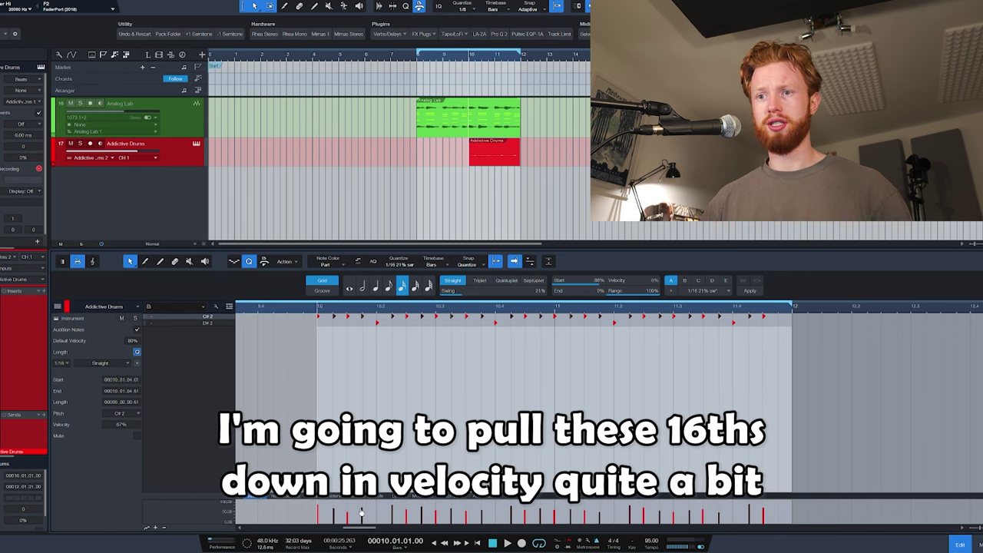
pyautogui.press('space')
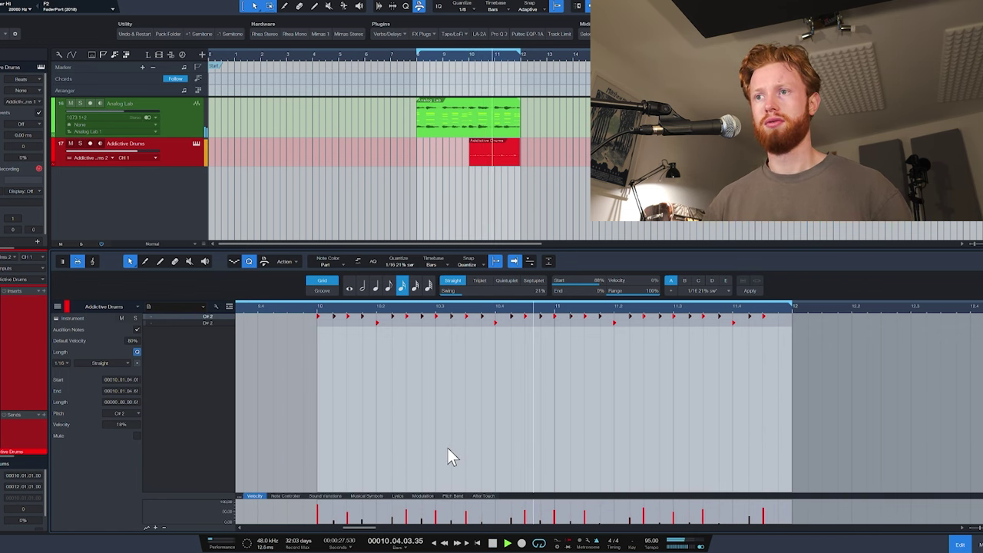
pyautogui.press('space')
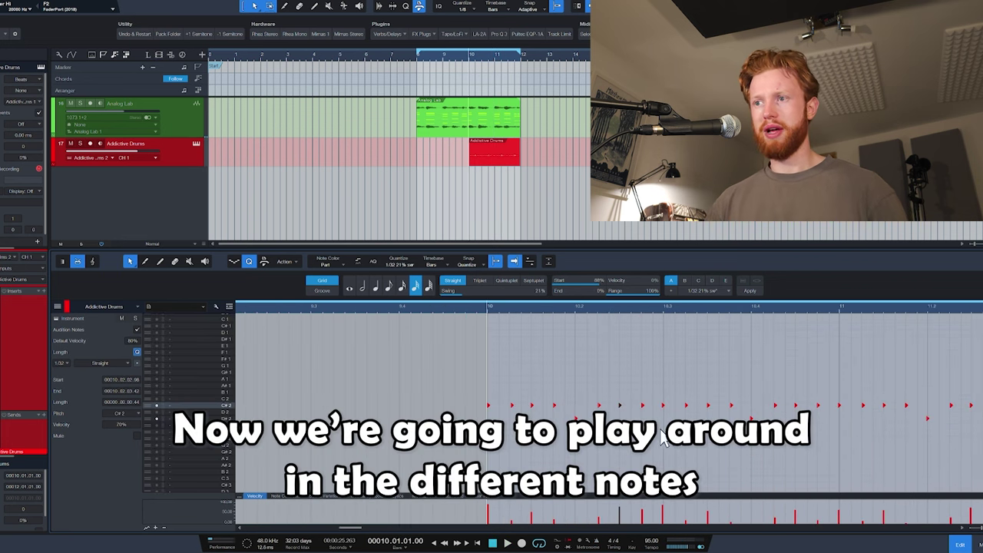
# Spread the C#2 drum hits over neighbouring pitches up to G2 to vary the sounds, and set the grid to 1/16.
pyautogui.scroll(2, 662, 434)
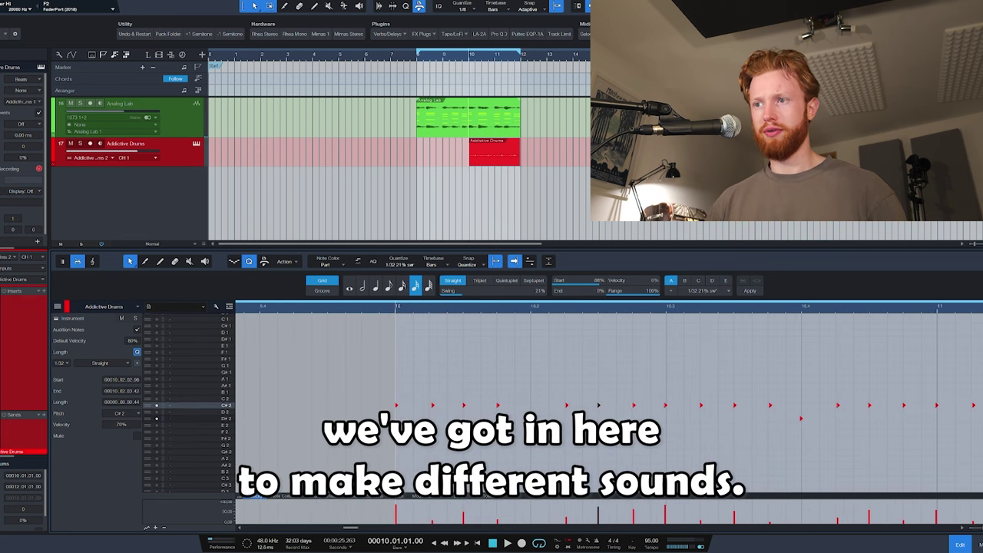
pyautogui.moveTo(634, 405); pyautogui.dragTo(637, 401)
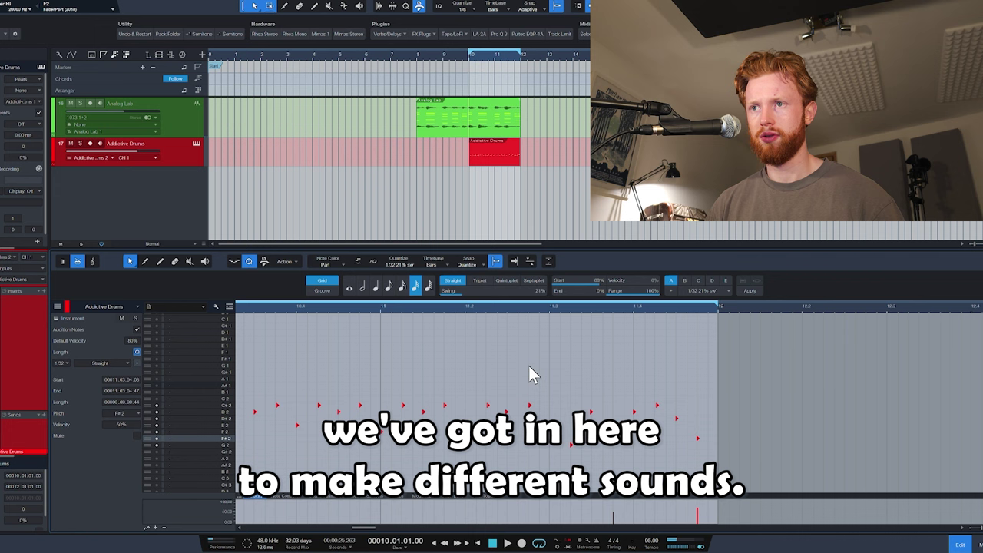
pyautogui.press('space')
pyautogui.click(401, 286)
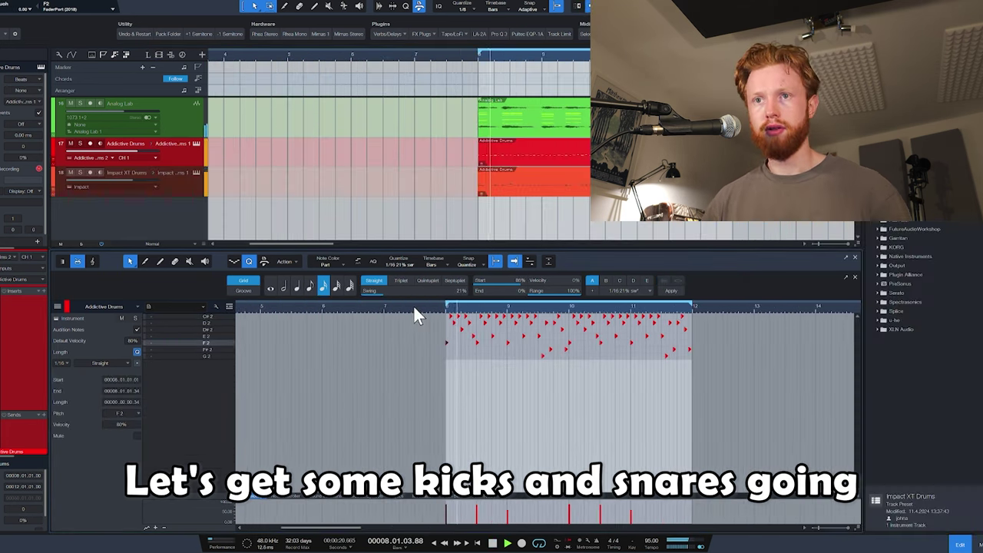
# Hide the browser and listen to the loop with the Addictive Drums and Impact XT parts together.
pyautogui.press('F5')
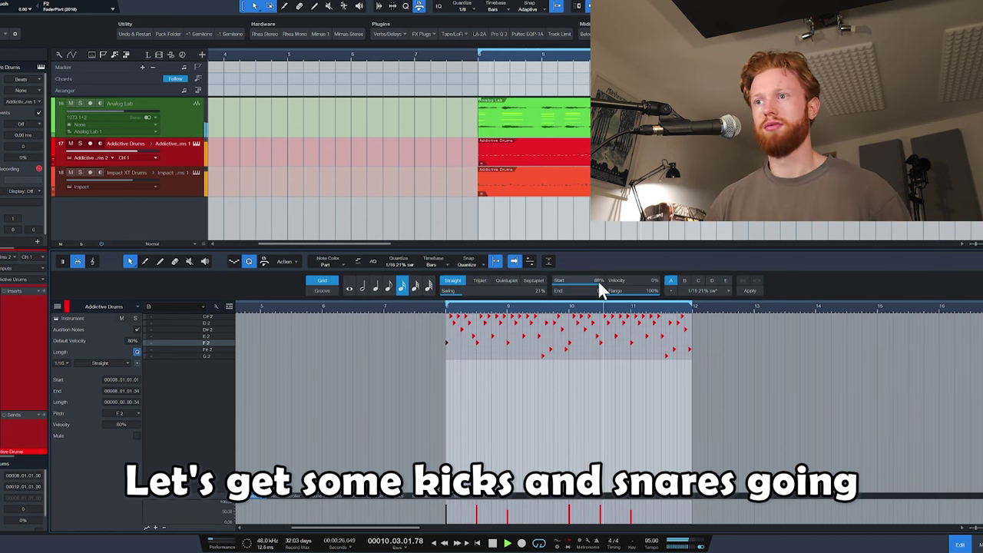
pyautogui.moveTo(594, 281)
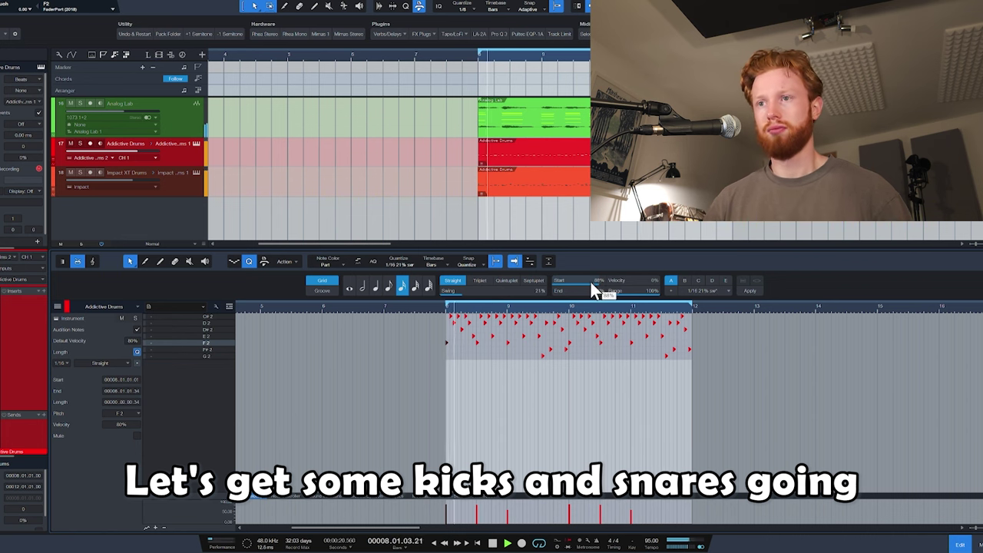
pyautogui.press('space')
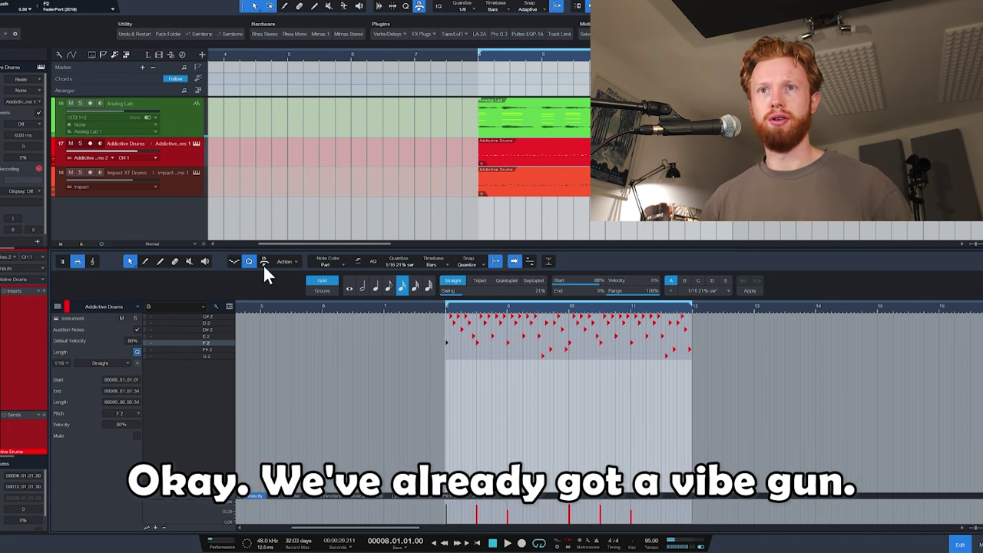
# Open Splice for another kick sample and double the Impact XT kick notes on the ROBOTAKI torpedo pad at C#2.
pyautogui.press('super+s')
pyautogui.write('splice')
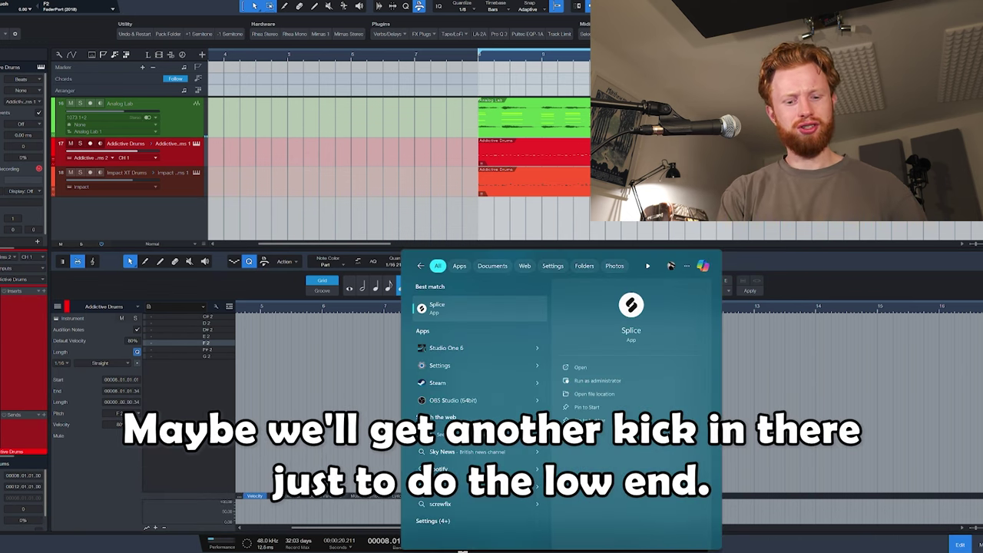
pyautogui.press('Return')
pyautogui.moveTo(374, 315); pyautogui.dragTo(374, 320)
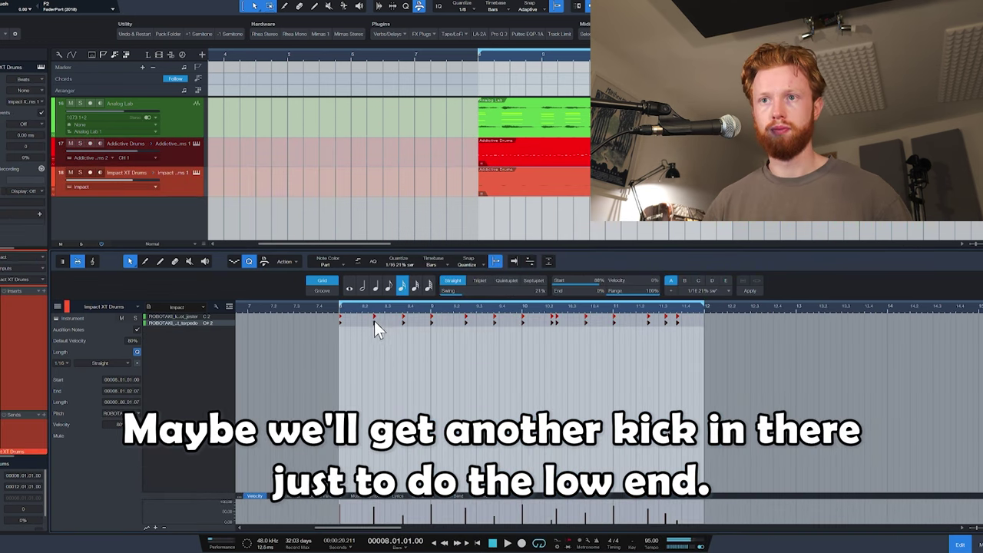
pyautogui.press('space')
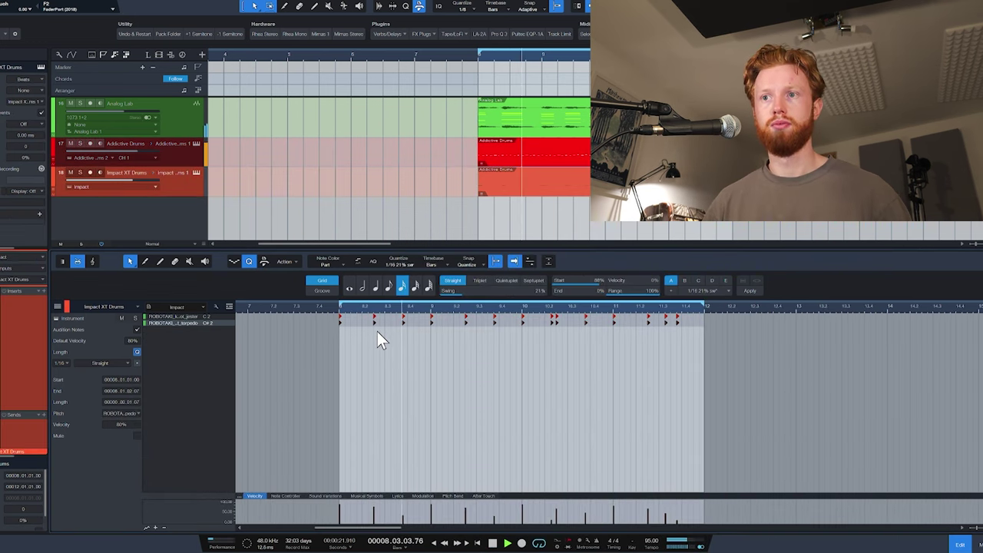
pyautogui.click(196, 173)
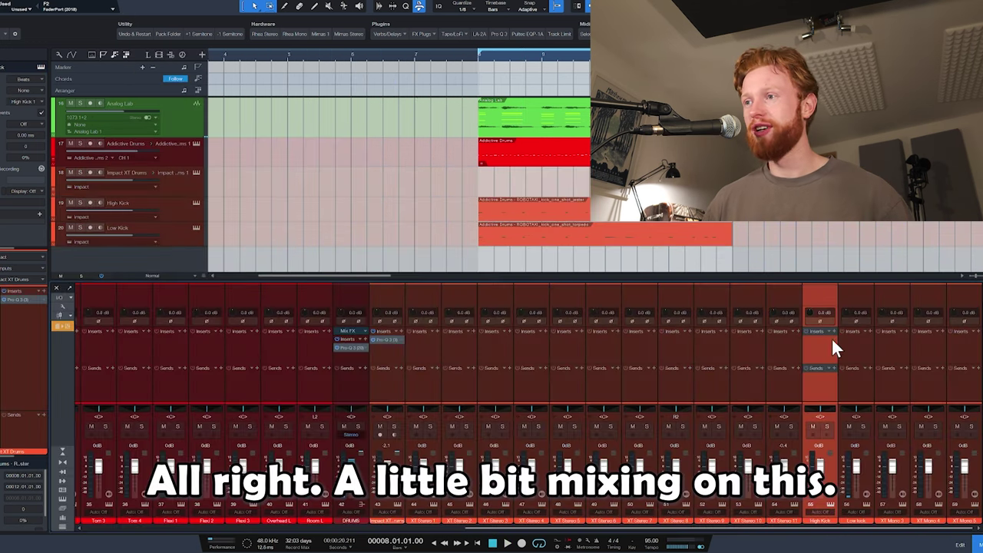
# Insert Pro-Q 3 on the High Kick channel and roll off its lows with a low-cut band during playback.
pyautogui.click(832, 330)
pyautogui.write('pro q')
pyautogui.press('Return')
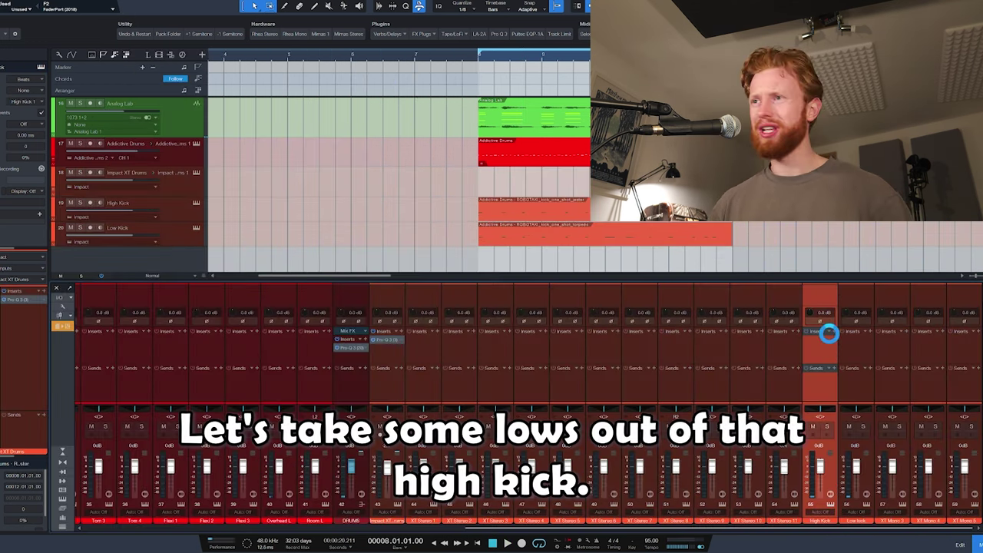
pyautogui.press('space')
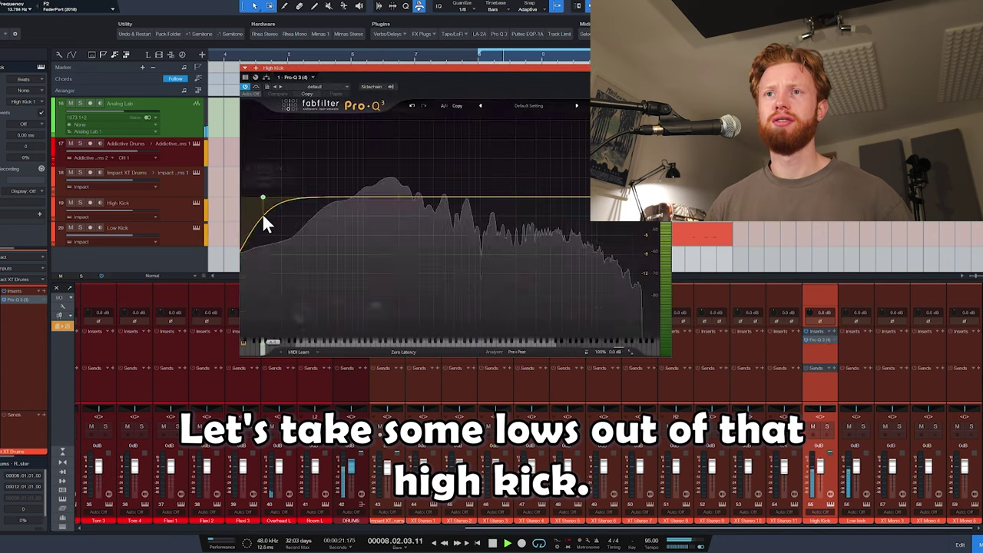
pyautogui.click(262, 212)
pyautogui.moveTo(261, 196); pyautogui.dragTo(346, 209)
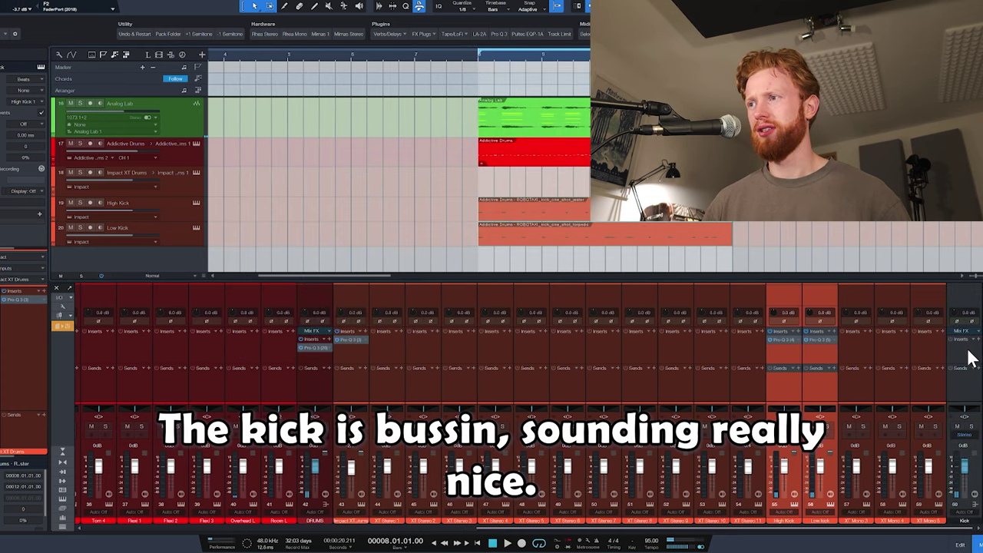
# Insert TrackLimit on the Kick bus and raise its input gain during playback to limit the kick.
pyautogui.press('space')
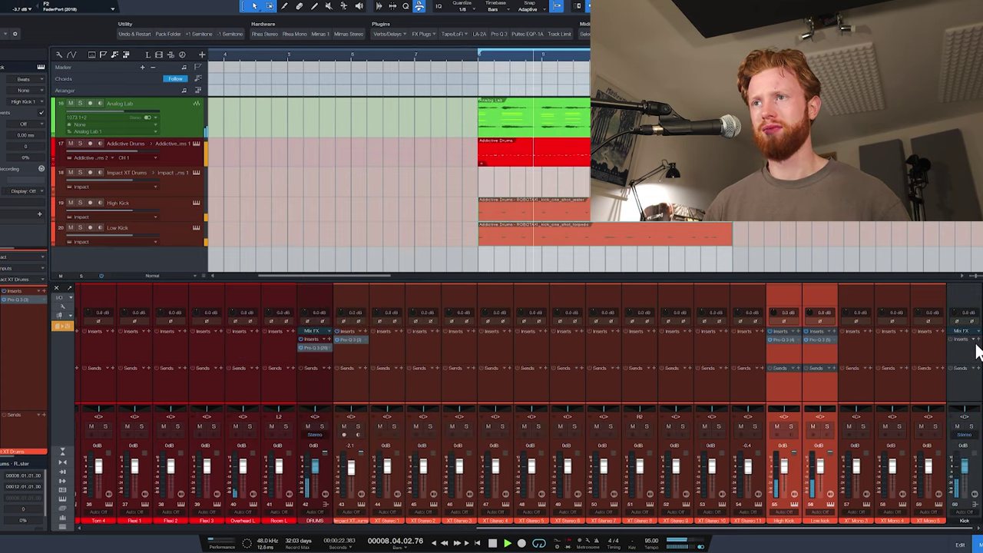
pyautogui.press('space')
pyautogui.click(975, 339)
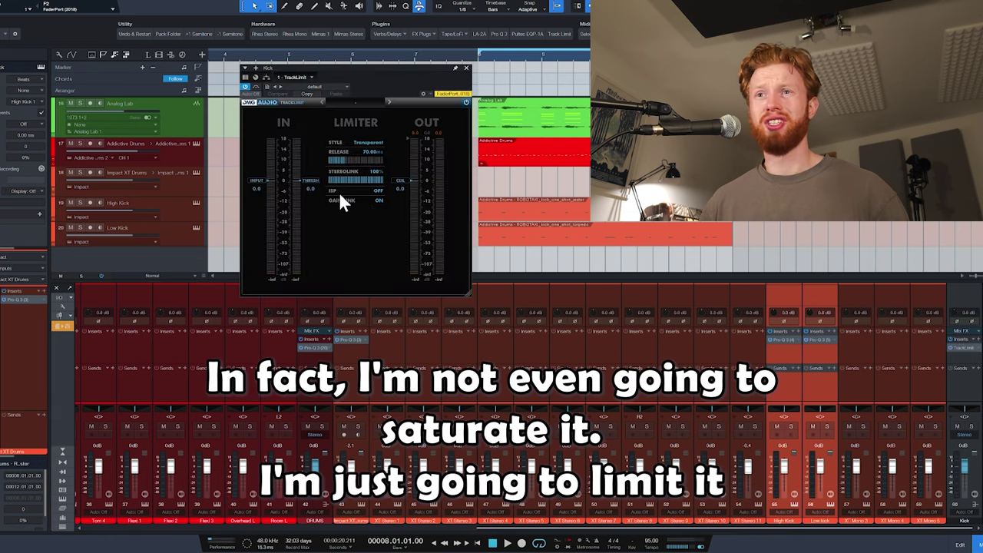
pyautogui.press('space')
pyautogui.moveTo(298, 184); pyautogui.dragTo(257, 170)
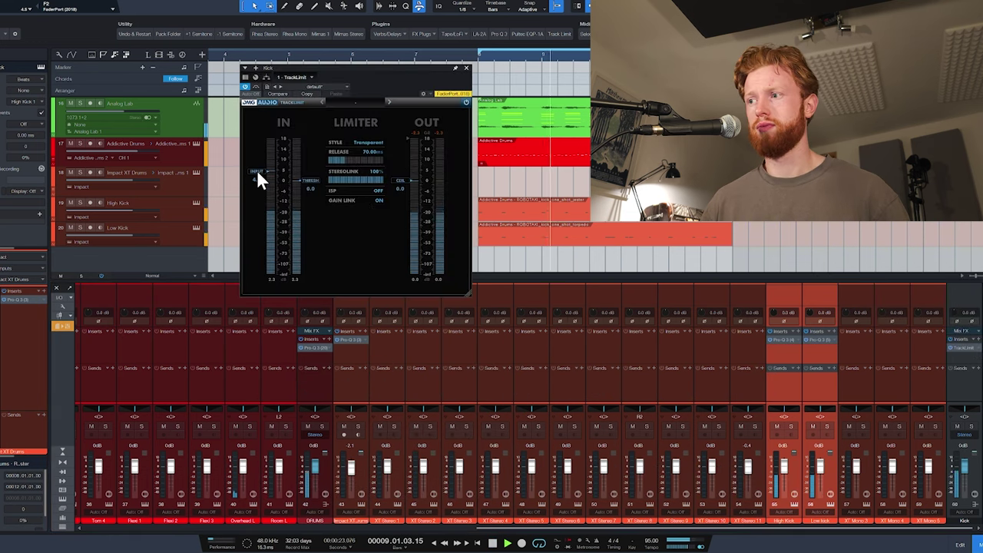
pyautogui.click(465, 67)
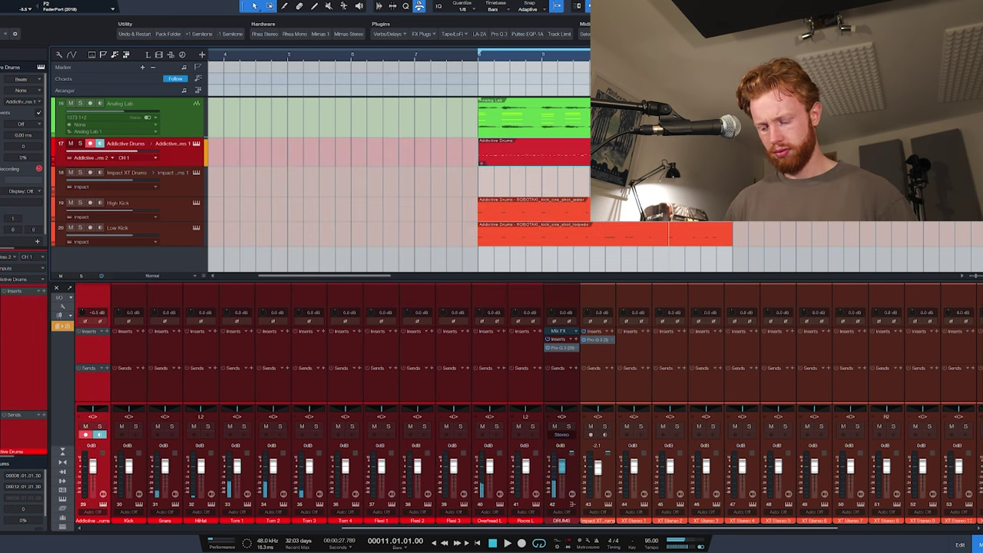
# Add tom hits on the Addictive Drums track around bar 11 and disarm the track.
pyautogui.press('space')
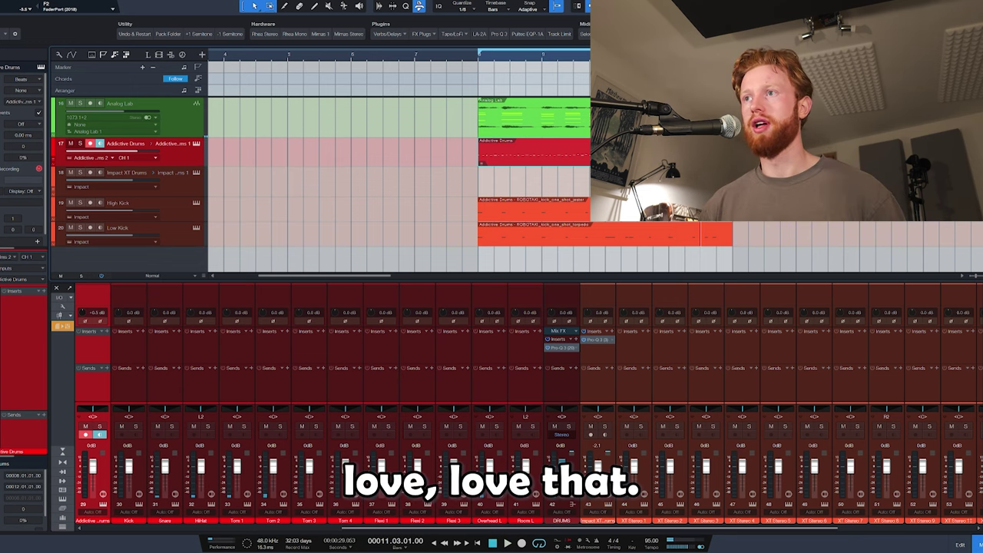
pyautogui.press('F2')
pyautogui.press('r')
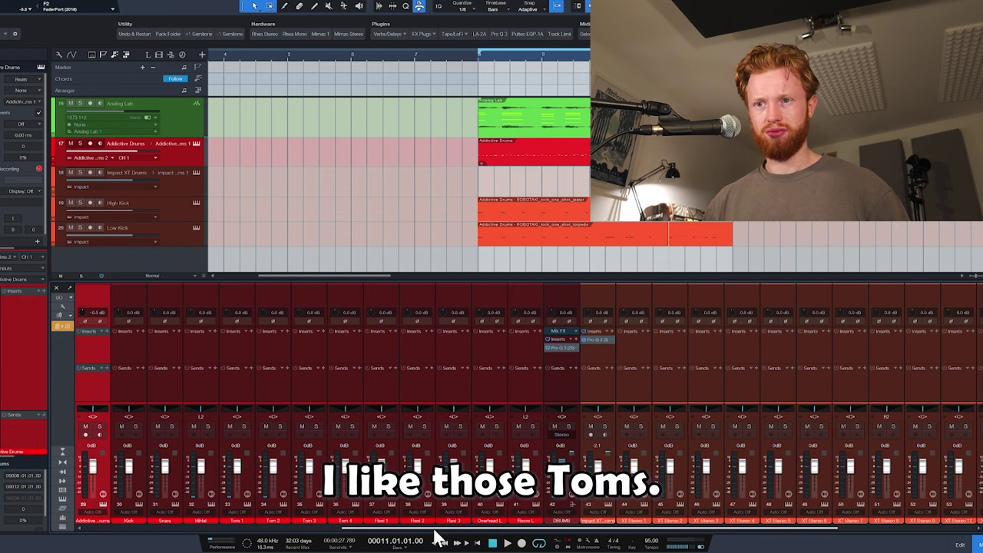
# Select the four Tom channels of the Addictive Drums kit and route them to a new bus named Toms.
pyautogui.click(236, 384)
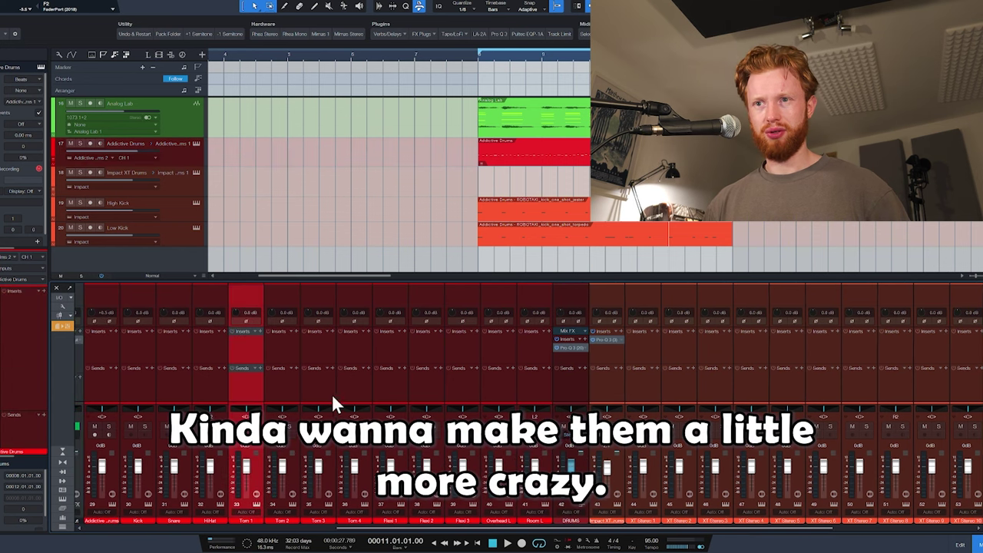
pyautogui.keyDown('shift'); pyautogui.click(361, 389); pyautogui.keyUp('shift')
pyautogui.rightClick(361, 386)
pyautogui.click(427, 328)
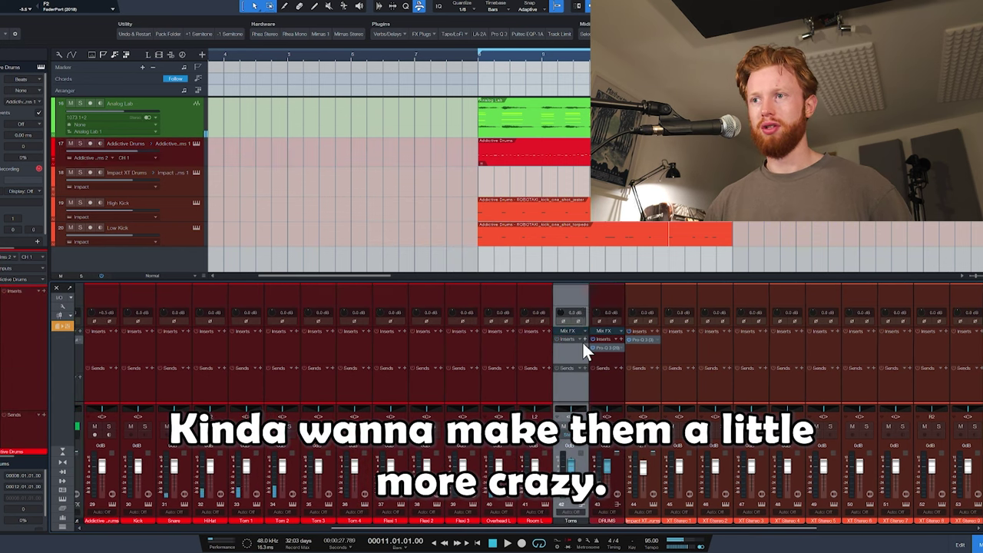
# Insert Devil-Loc Deluxe on the Toms bus and lower the bus level to -4.4 dB after listening.
pyautogui.click(582, 341)
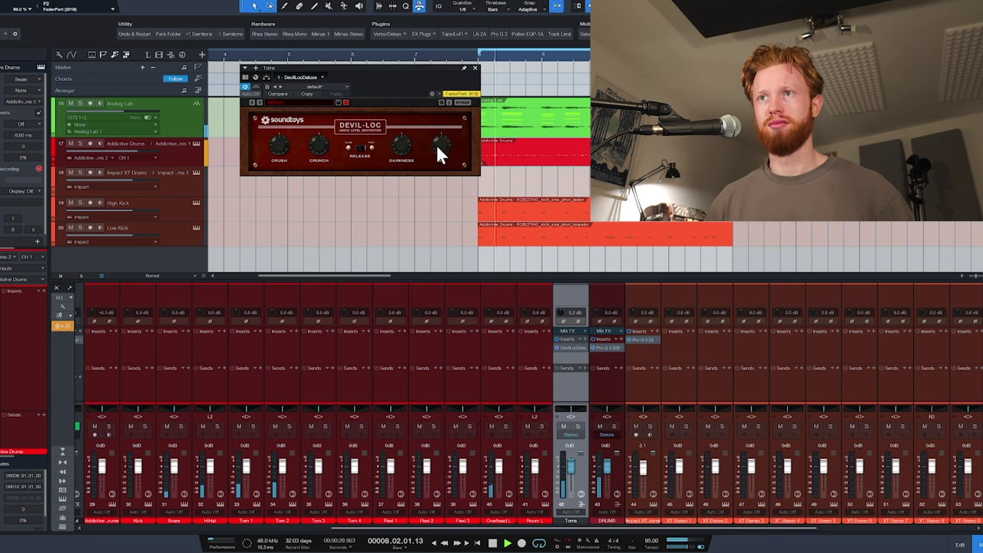
pyautogui.press('space')
pyautogui.moveTo(568, 466); pyautogui.dragTo(568, 474)
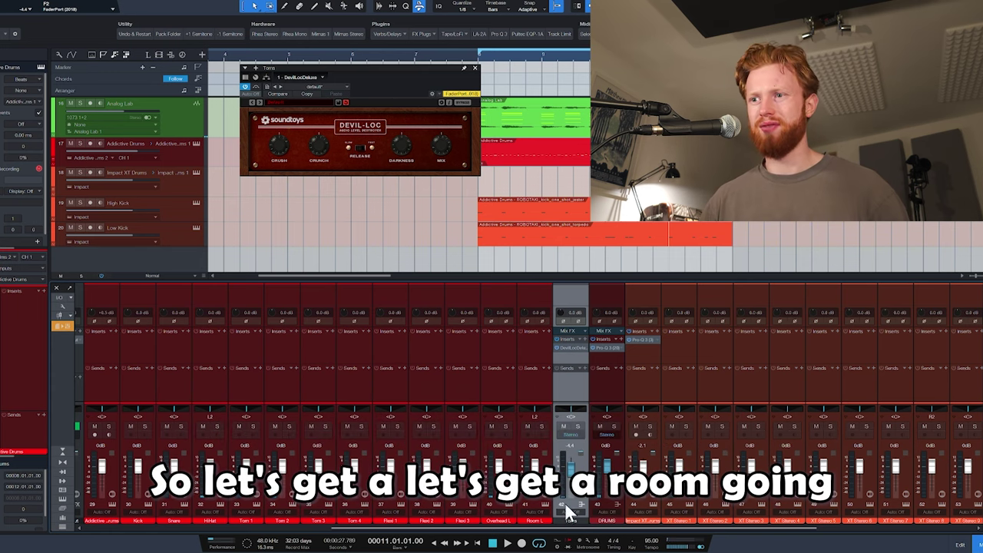
# Set up Cinematic Rooms Professional with the Heavy Room preset on FX 1 and send the drum and kick channels to it.
pyautogui.hscroll(5, 568, 514)
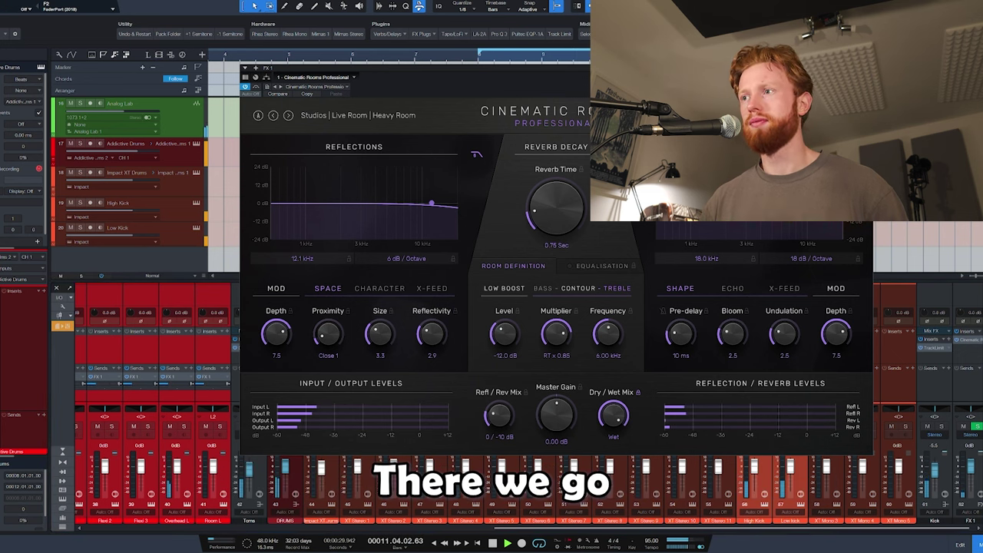
pyautogui.click(865, 67)
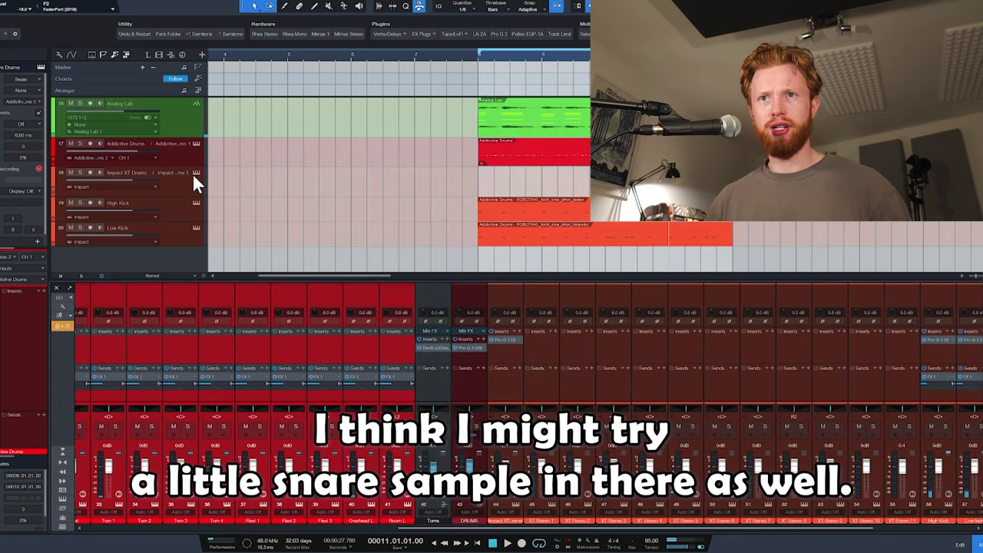
# Search Splice for rim samples and load them, including MALAY_rim_verbed on D 2, onto Impact XT pads.
pyautogui.click(196, 172)
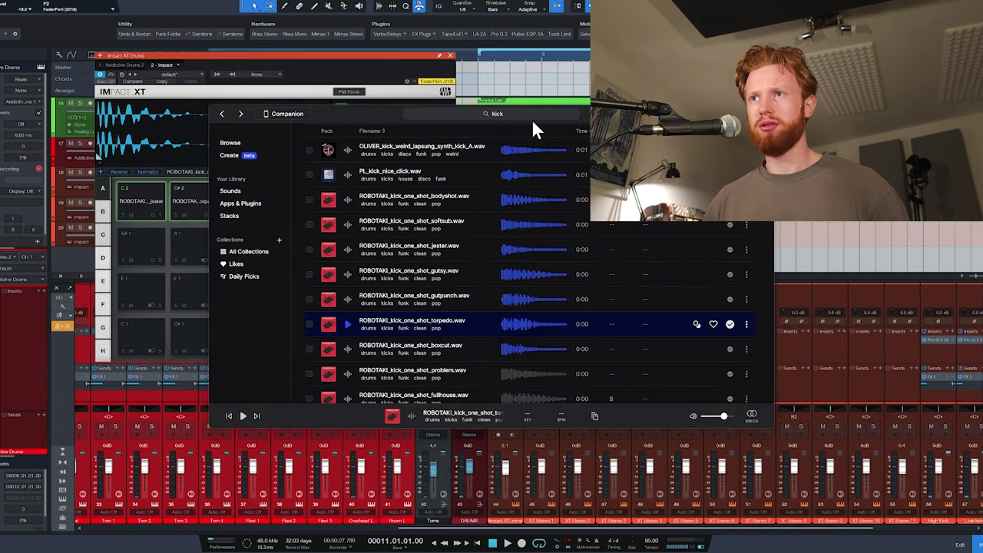
pyautogui.click(568, 117)
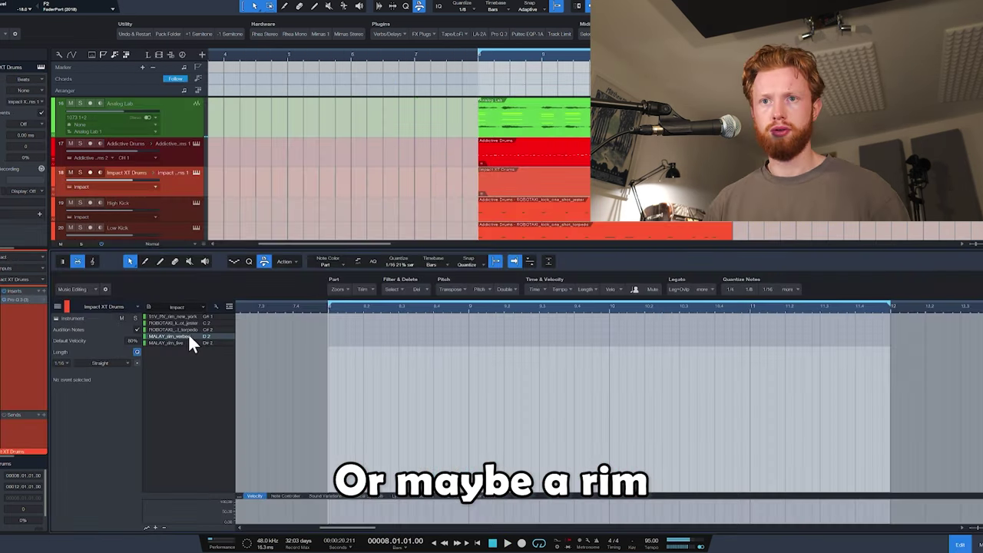
# Program rim hits across bars 8 to 12 in the Impact XT part and set the middle New York rim hit's velocity to 33%.
pyautogui.click(190, 342)
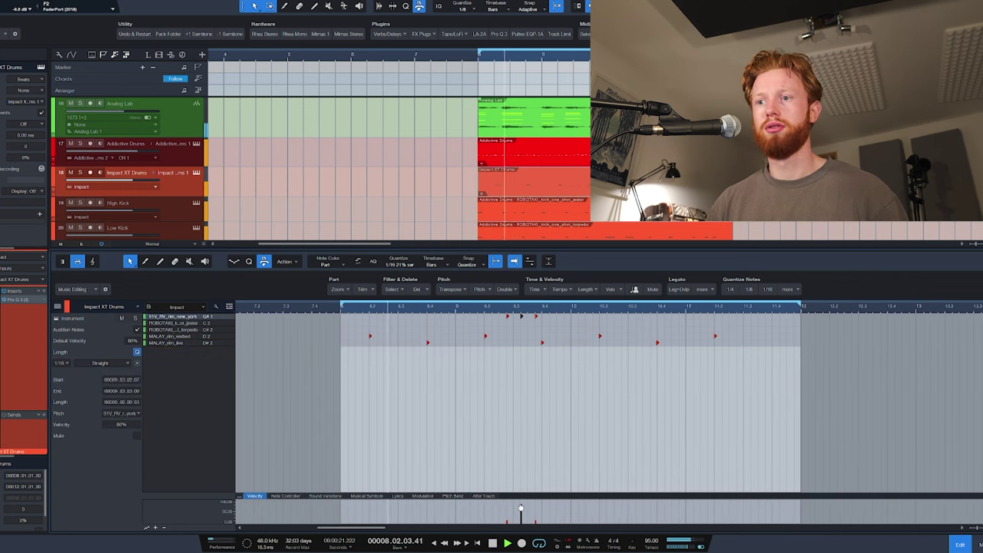
pyautogui.moveTo(520, 513); pyautogui.dragTo(520, 523)
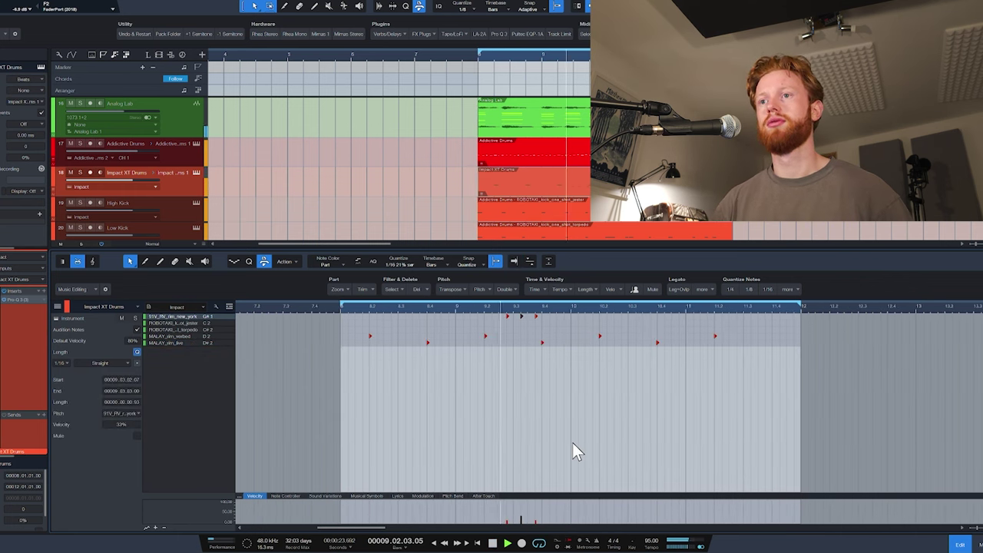
pyautogui.press('space')
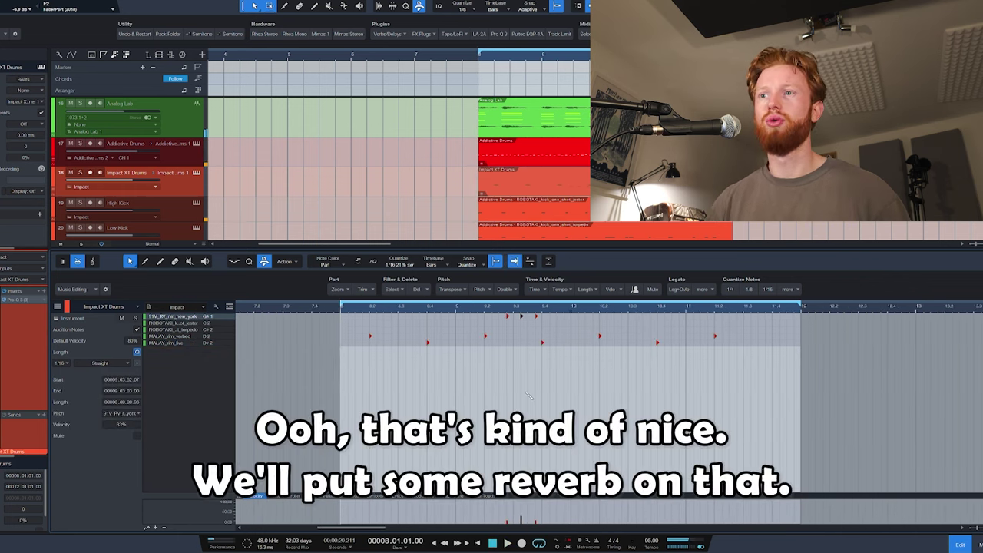
# Add a send from the rim percussion channel to the Spaced Out effect and set its level to -16.7 during playback.
pyautogui.press('F3')
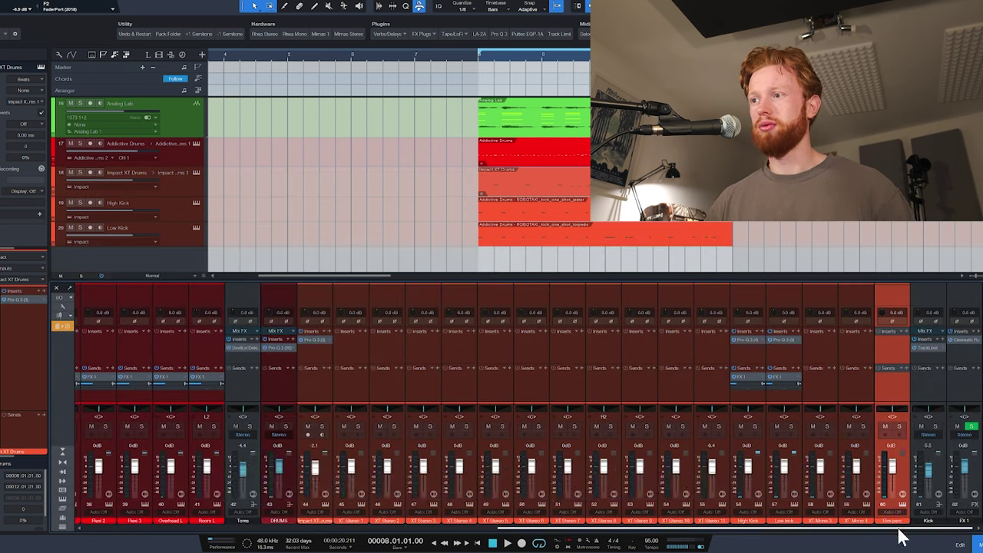
pyautogui.click(904, 366)
pyautogui.click(946, 480)
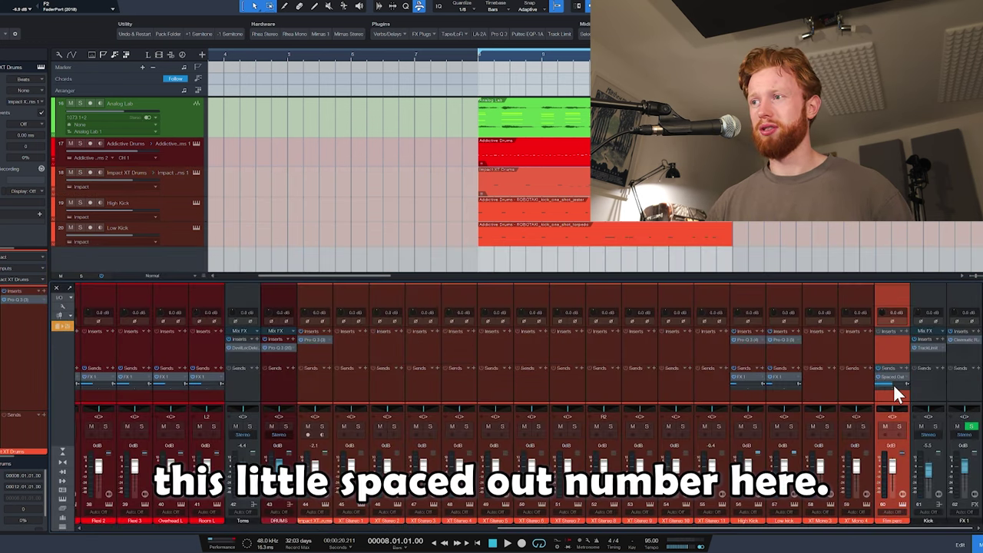
pyautogui.press('space')
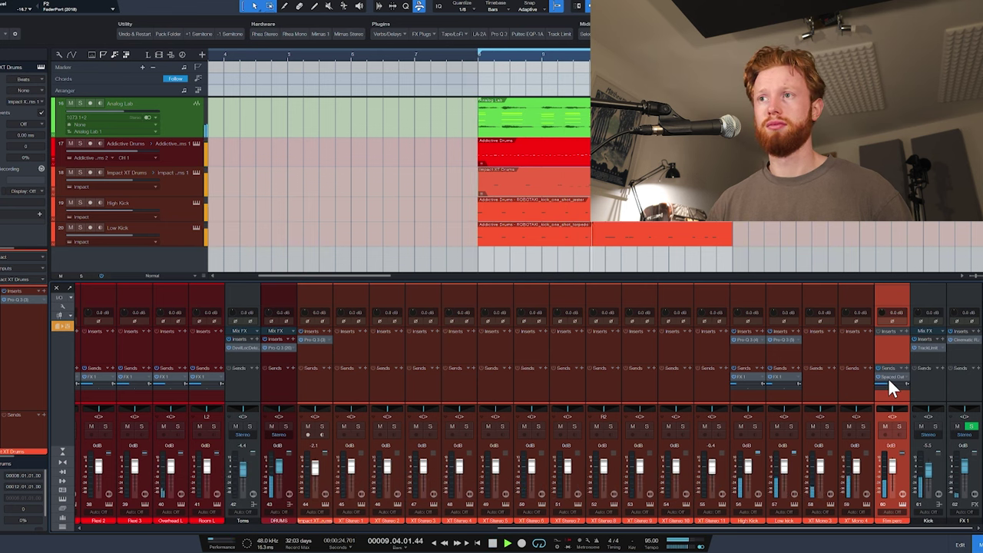
pyautogui.moveTo(886, 385)
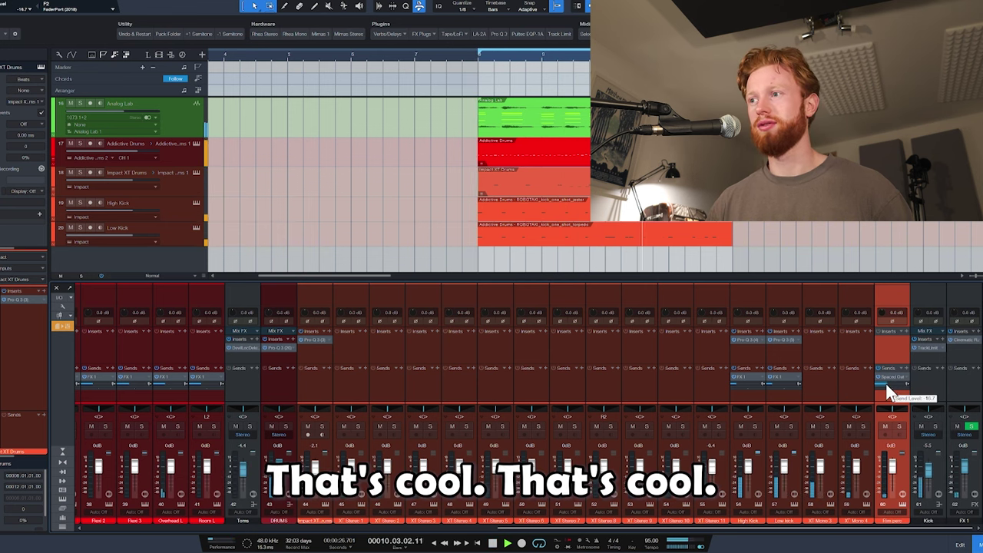
pyautogui.press('space')
# Place reversed MALAY_rim_verbed samples on a new audio track at 8.3 and 10.3, then play the loop.
pyautogui.doubleClick(548, 189)
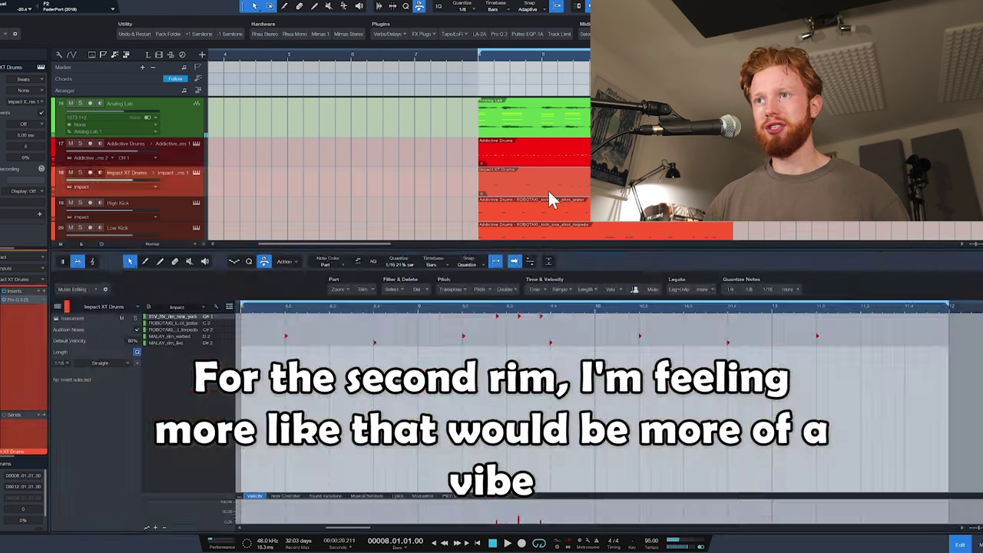
pyautogui.press('F2')
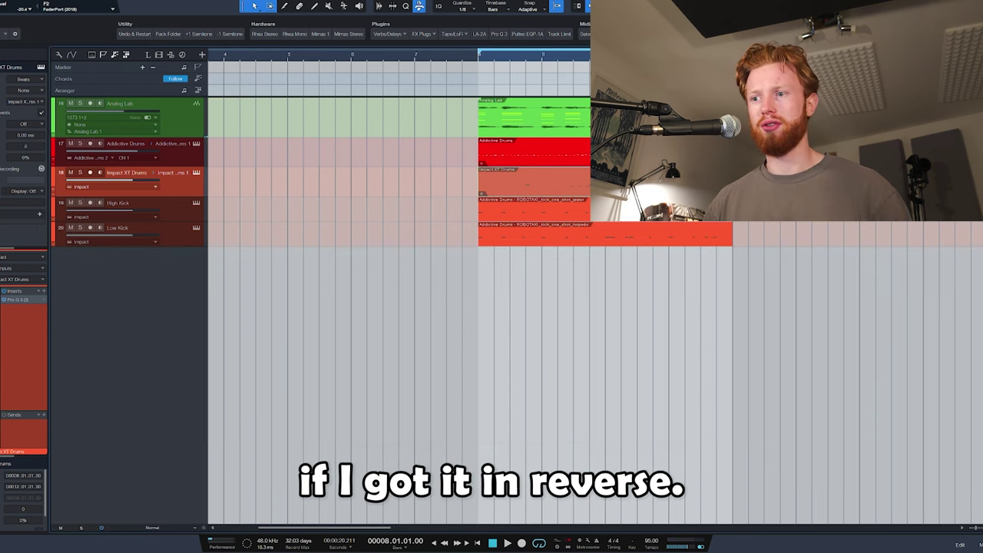
pyautogui.click(577, 550)
pyautogui.scroll(3, 607, 257)
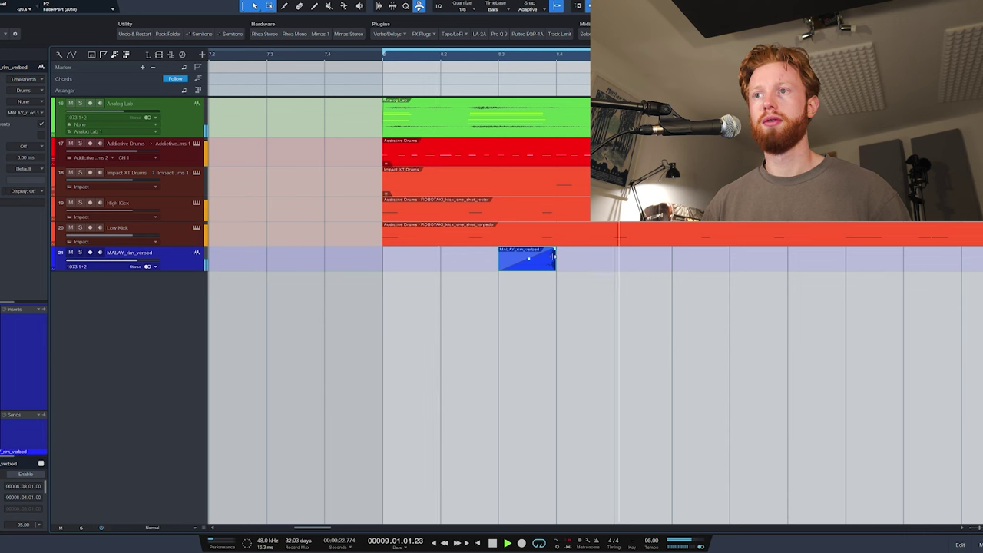
pyautogui.press('space')
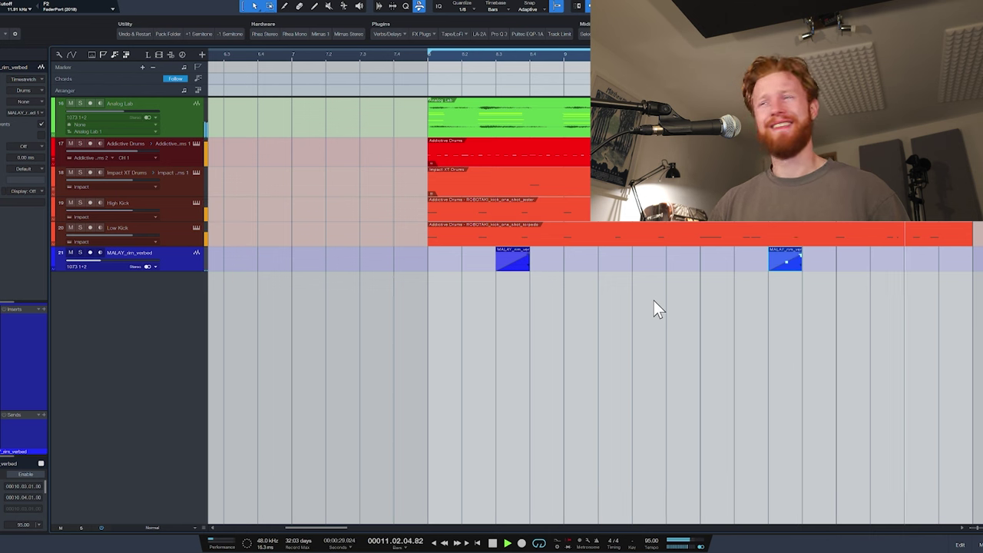
pyautogui.press('space')
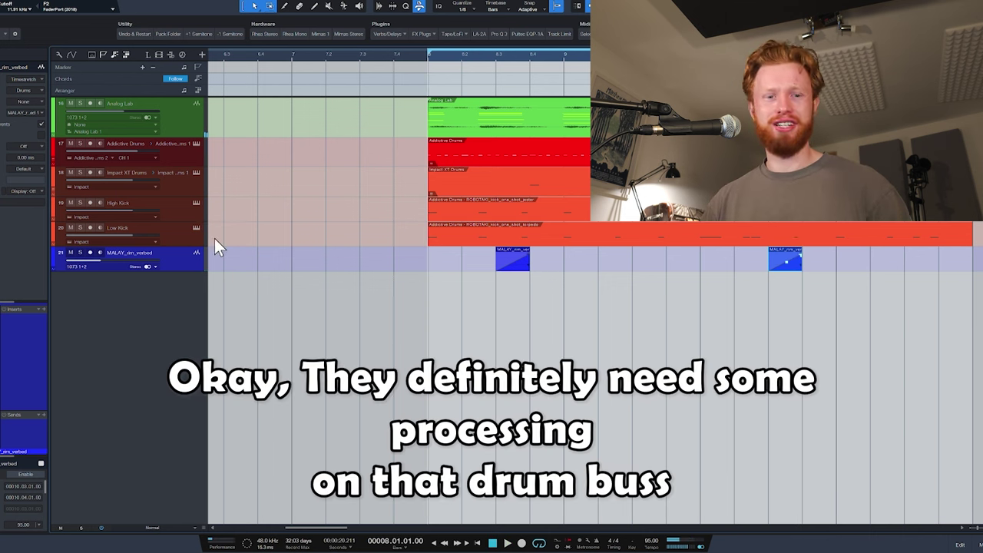
# Show the DRUMS bus in the arrangement and insert Saturn 2 on it, raising the Subtle Tape drive to about 80%.
pyautogui.press('F3')
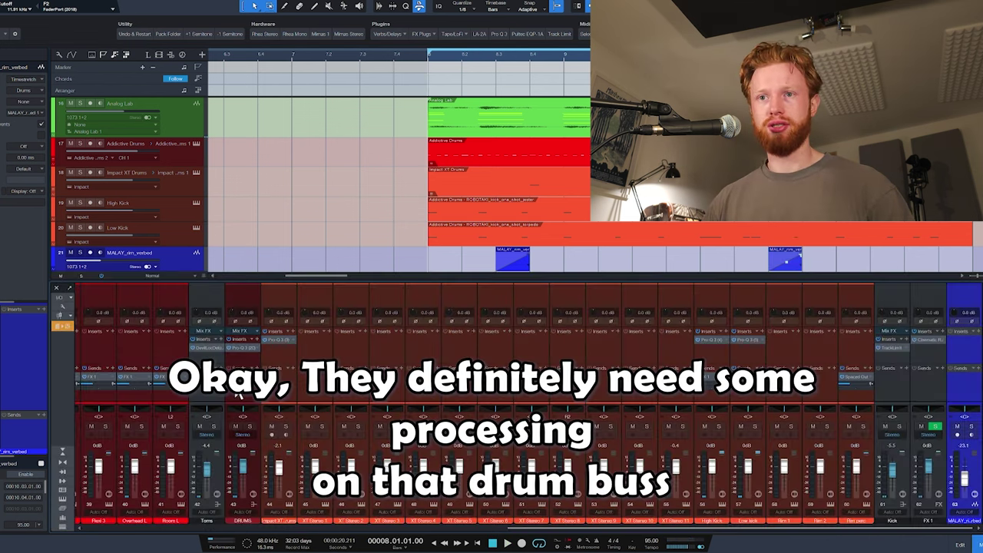
pyautogui.rightClick(238, 387)
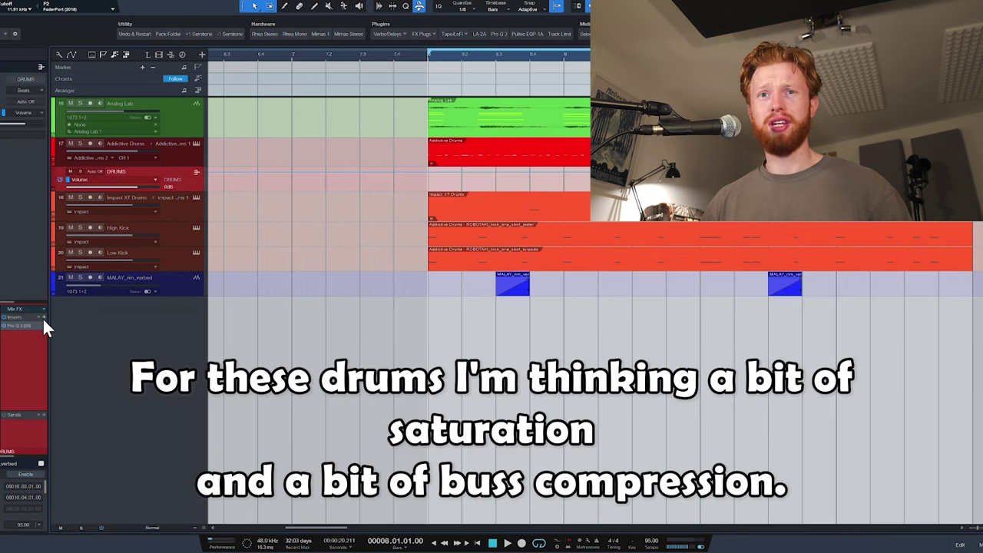
pyautogui.click(43, 317)
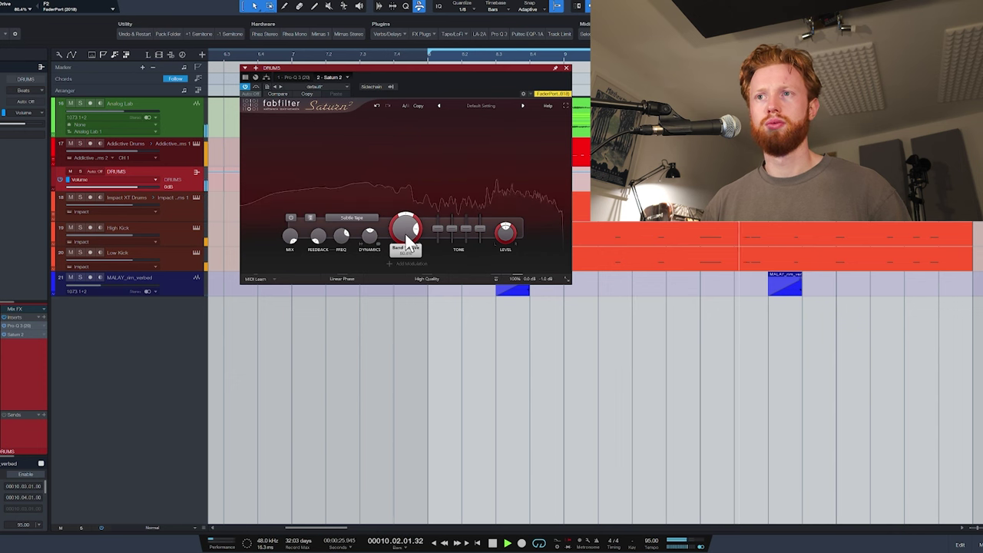
pyautogui.click(566, 68)
pyautogui.press('space')
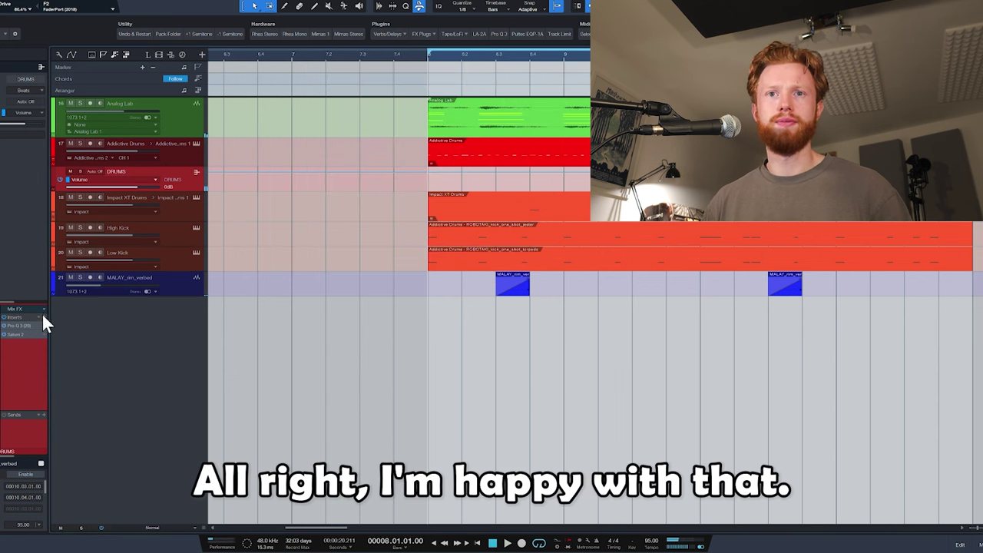
# Insert bx_townhouse Buss Compressor on the DRUMS bus and adjust its ratio while auditioning the beat.
pyautogui.click(43, 316)
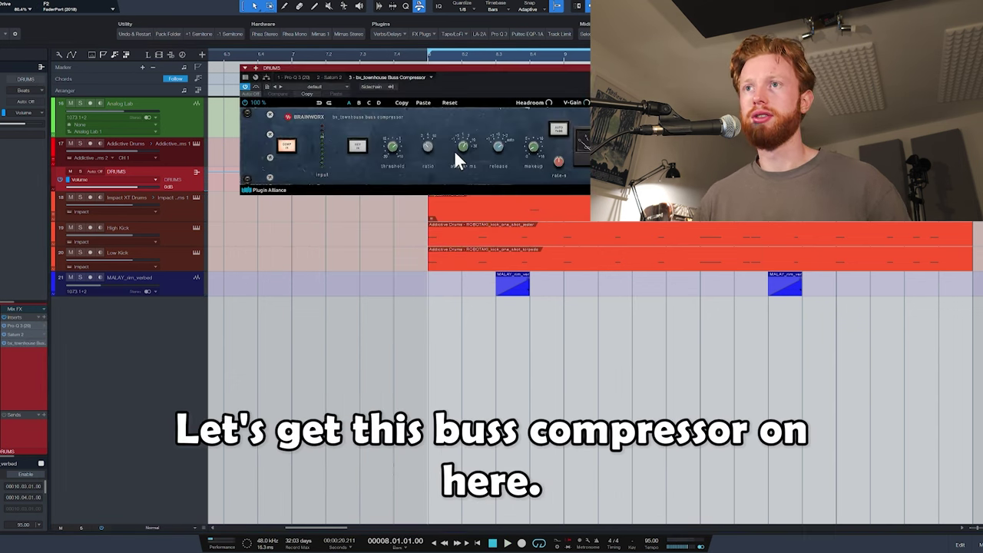
pyautogui.moveTo(429, 147); pyautogui.dragTo(431, 139)
pyautogui.press('space')
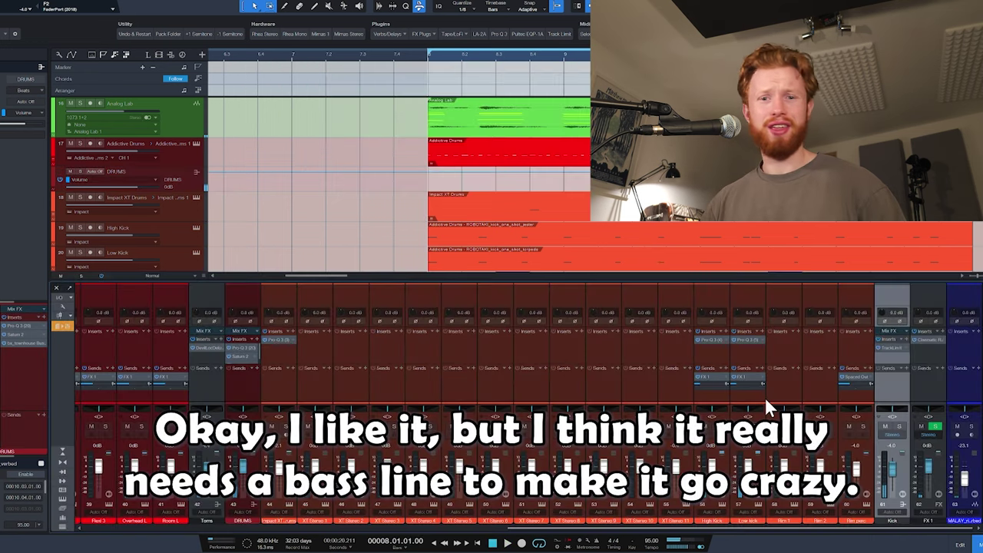
# Record a Prophet 6 MIDI bass line from bar 8 to bar 12 and select all its notes.
pyautogui.press('F3')
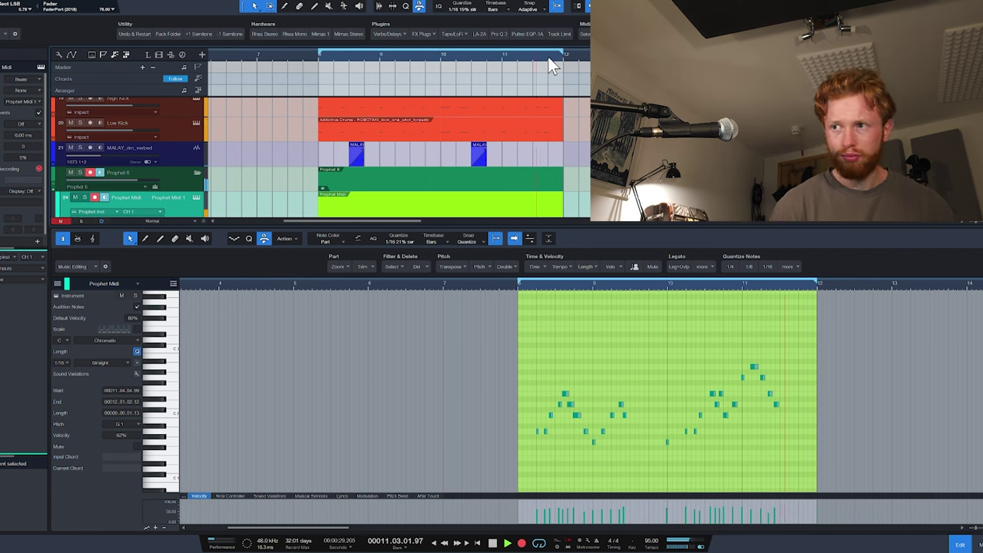
pyautogui.press('space')
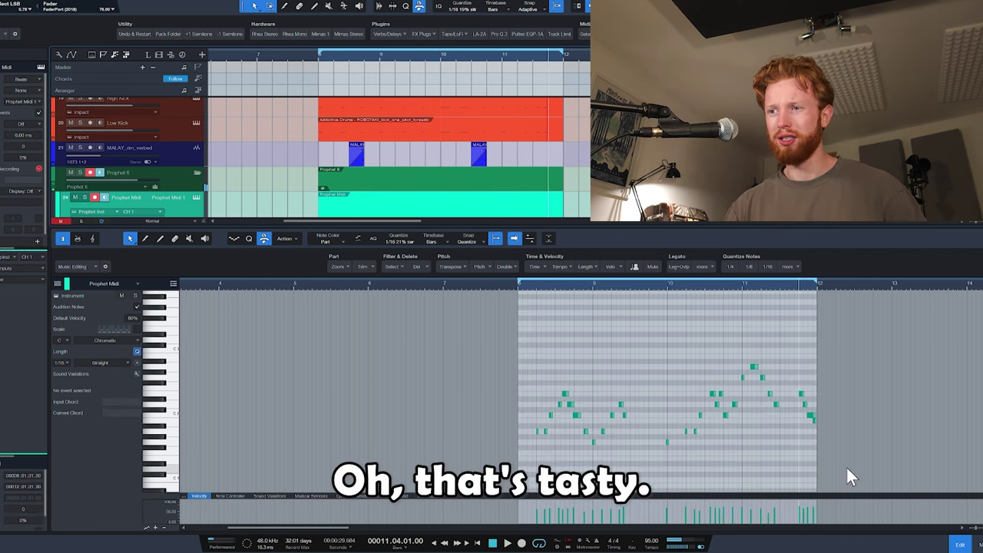
pyautogui.moveTo(845, 470); pyautogui.dragTo(447, 353)
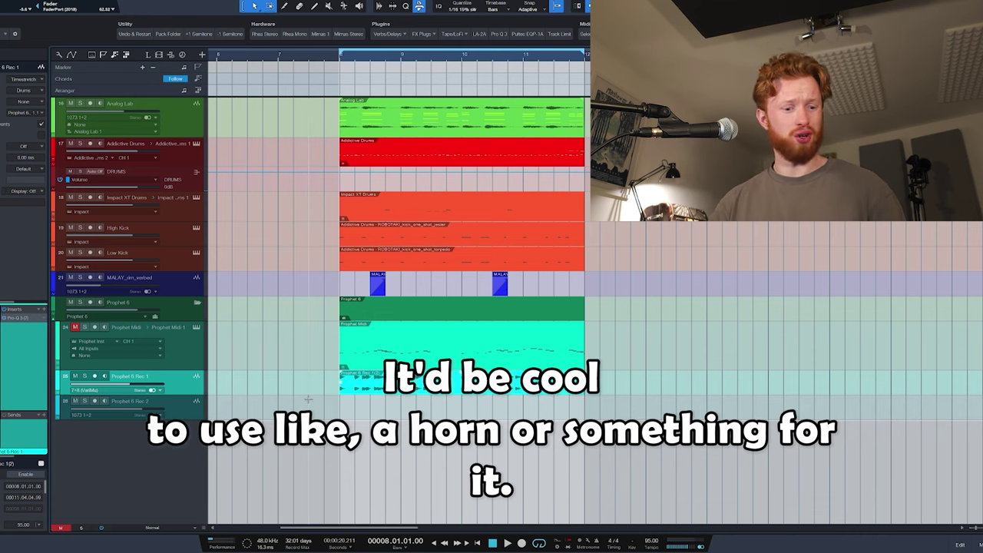
# Add a track from the Trumpet 1 preset, record four short repeated notes in bar 9, and open the part for editing.
pyautogui.press('F5')
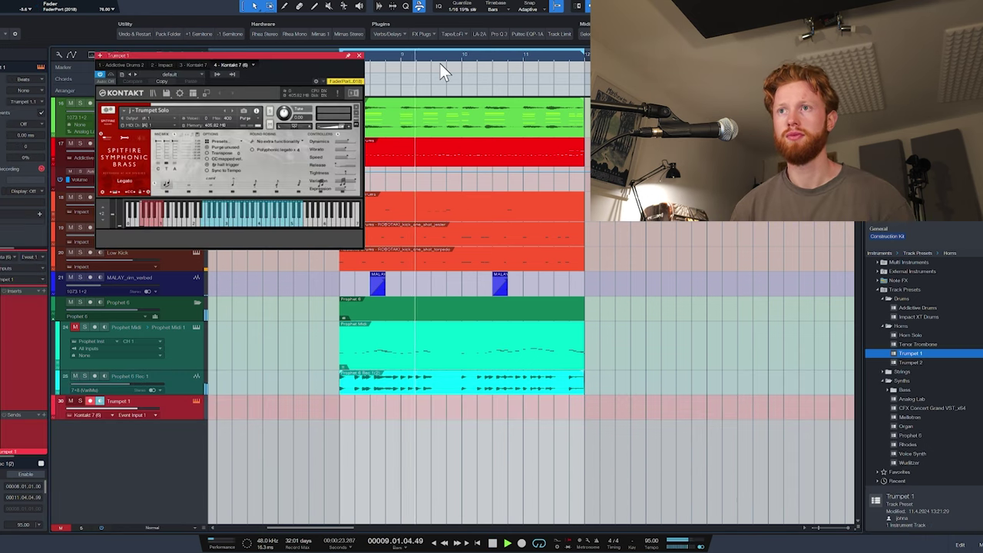
pyautogui.press('KP_Multiply')
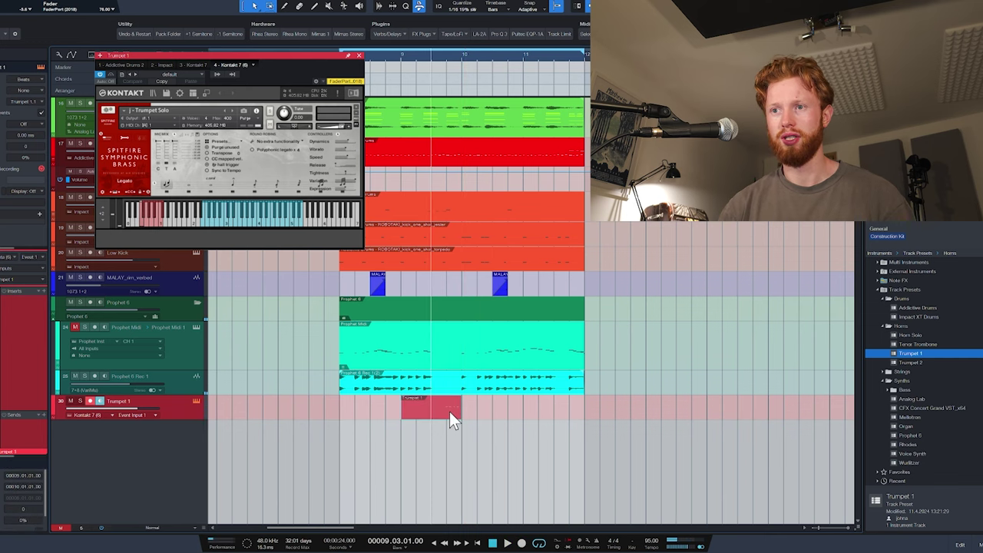
pyautogui.doubleClick(449, 412)
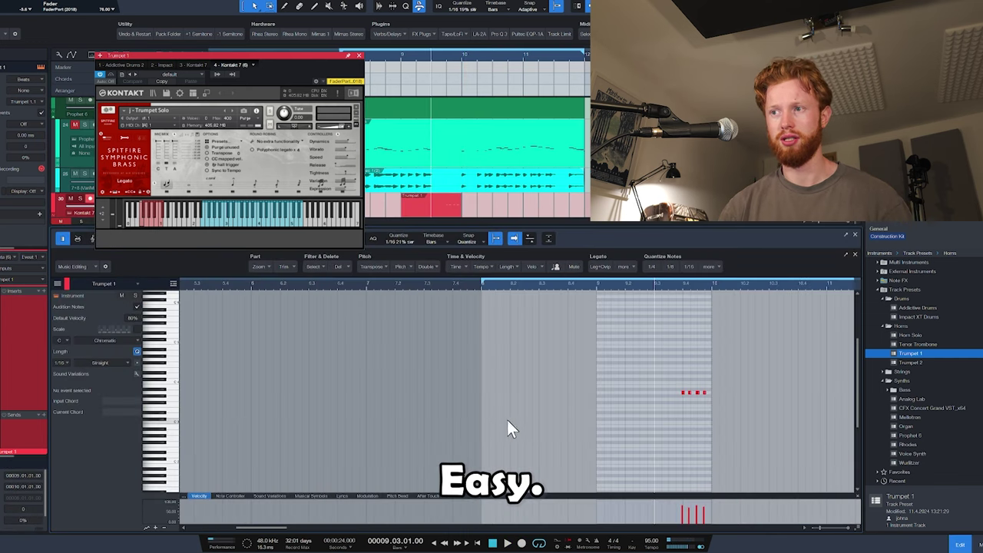
# Layer the trumpet phrase by adding Trumpet 2 and Tenor Trombone preset tracks with copies of the Trumpet 1 part.
pyautogui.press('F2')
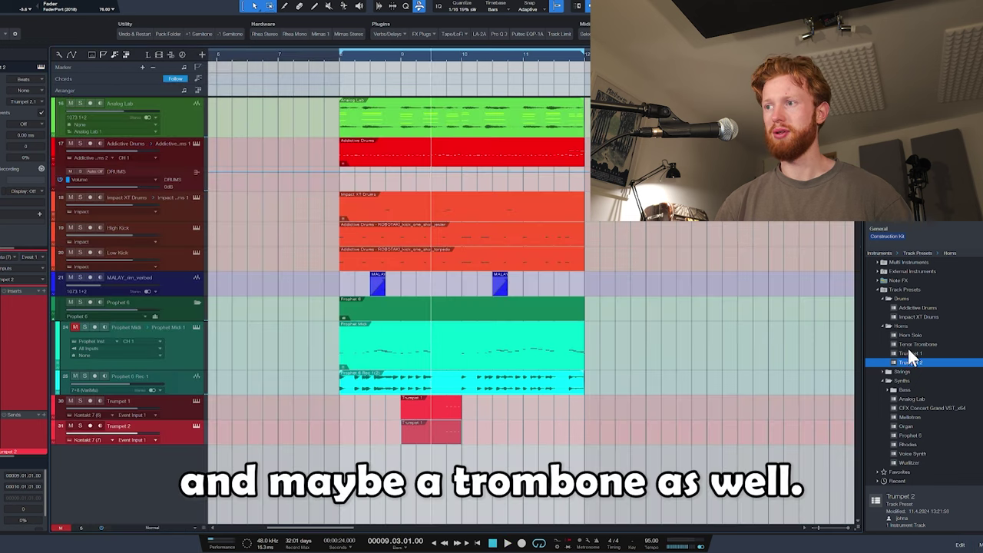
pyautogui.moveTo(907, 342); pyautogui.dragTo(419, 453)
pyautogui.press('space')
# Solo the three horn tracks and switch Trumpet 1's Kontakt instrument to the Staccato articulation.
pyautogui.keyDown('shift'); pyautogui.click(86, 407); pyautogui.keyUp('shift')
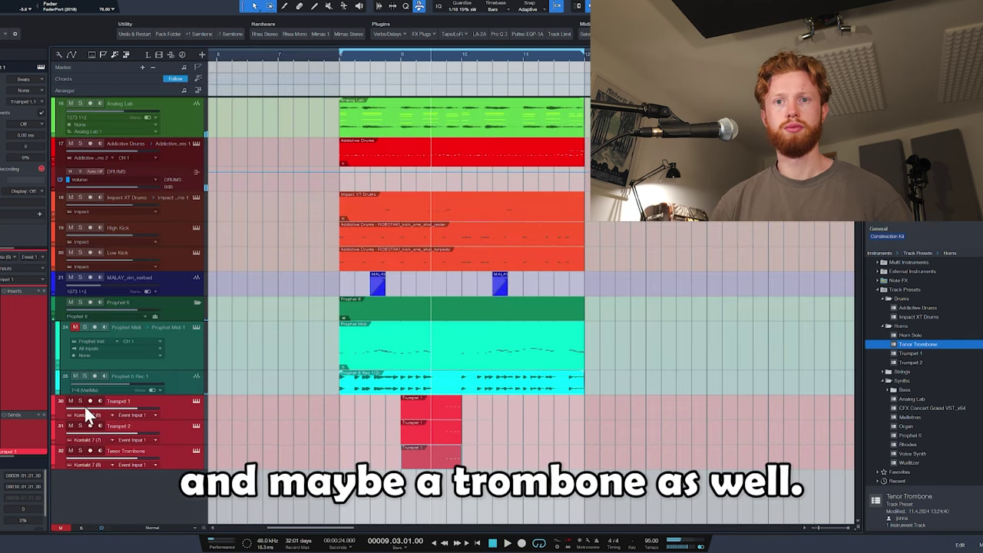
pyautogui.click(197, 400)
pyautogui.click(276, 185)
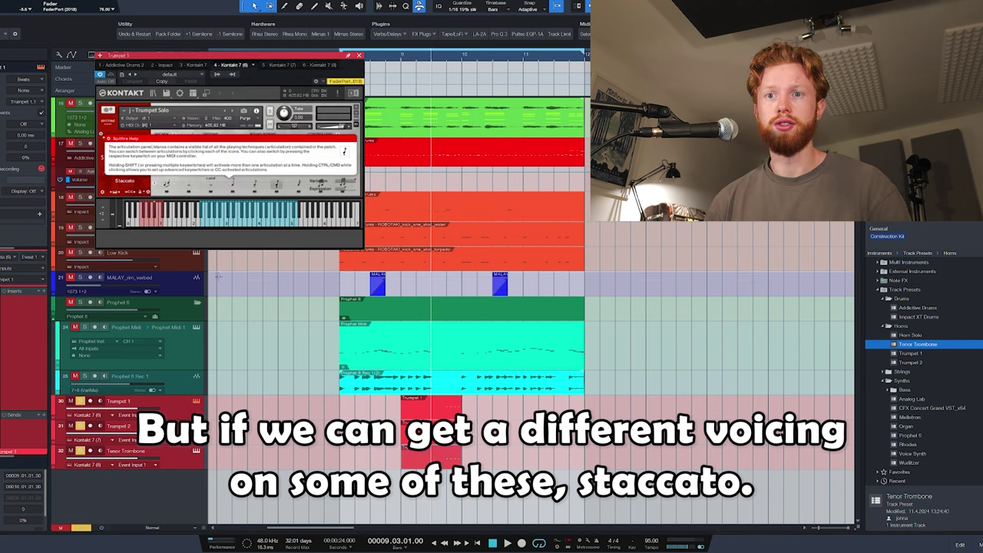
# Open Trumpet 2's Kontakt instrument and audition the layered horn phrase with the Staccato articulation.
pyautogui.click(197, 425)
pyautogui.press('space')
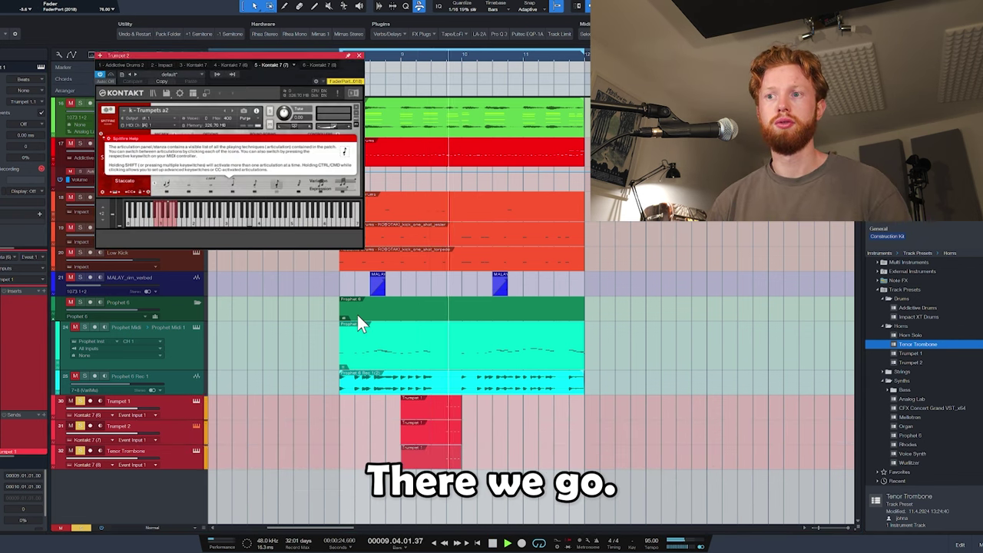
pyautogui.press('space')
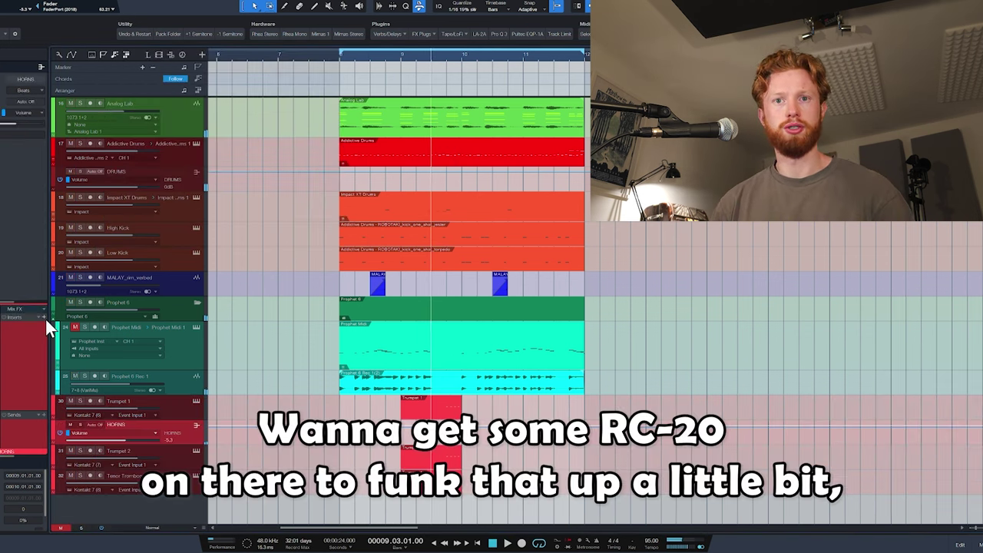
# Insert RC-20 Retro Color on the HORNS bus and audition the horn stabs.
pyautogui.click(44, 317)
pyautogui.write('rc-2')
pyautogui.press('Return')
pyautogui.press('space')
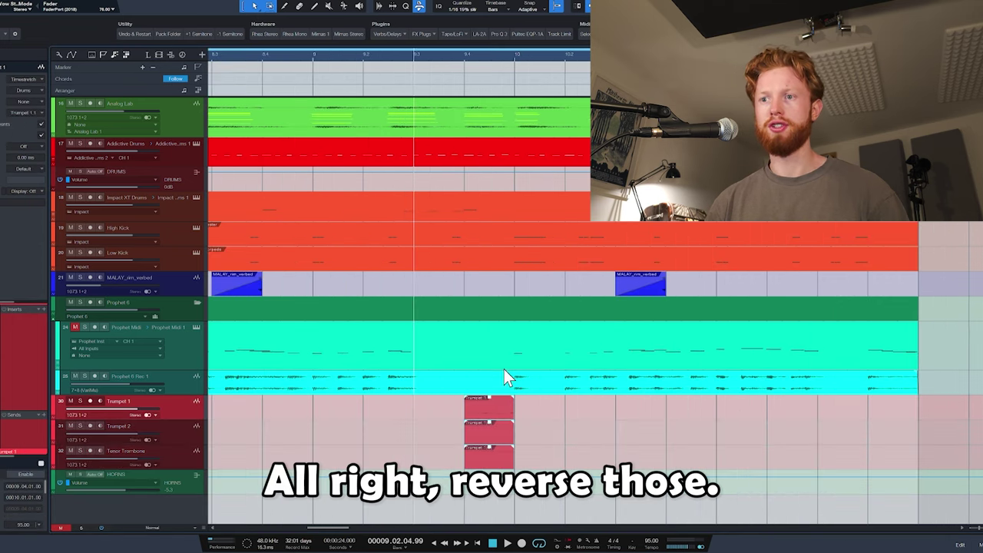
pyautogui.press('space')
pyautogui.press('space')
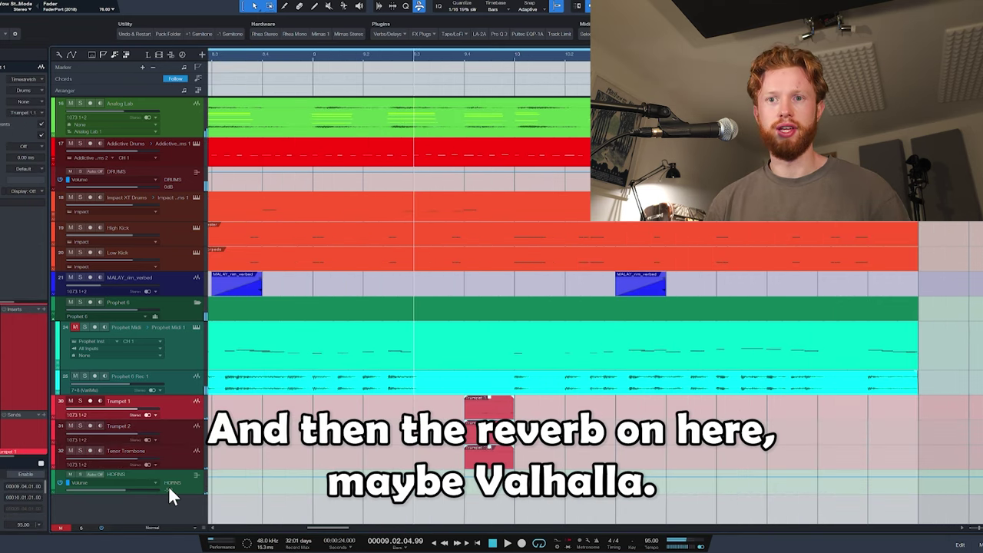
# Add ValhallaSupermassive after RC-20 on the HORNS bus and set its mix to 8.0% while playing the horns.
pyautogui.click(169, 487)
pyautogui.click(43, 317)
pyautogui.click(389, 34)
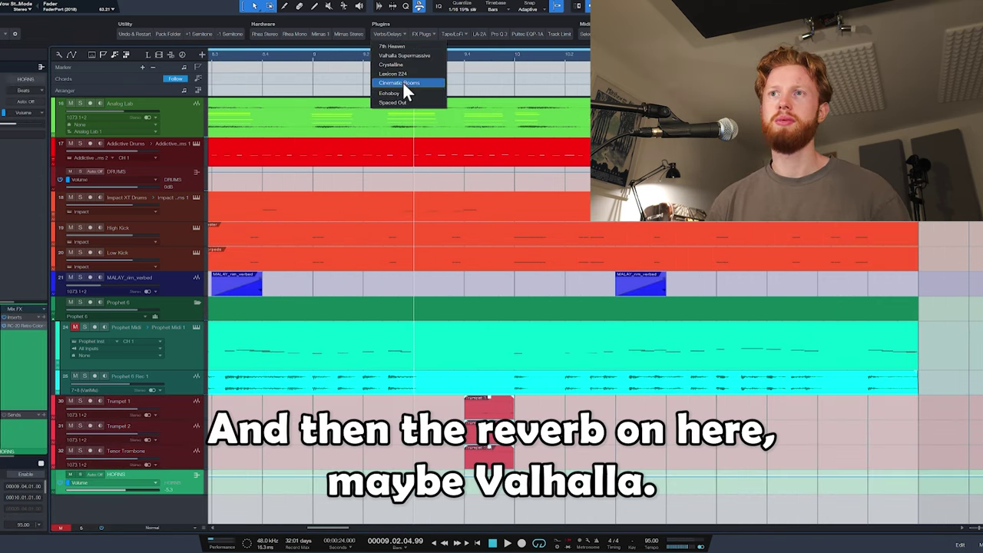
pyautogui.click(411, 56)
pyautogui.press('space')
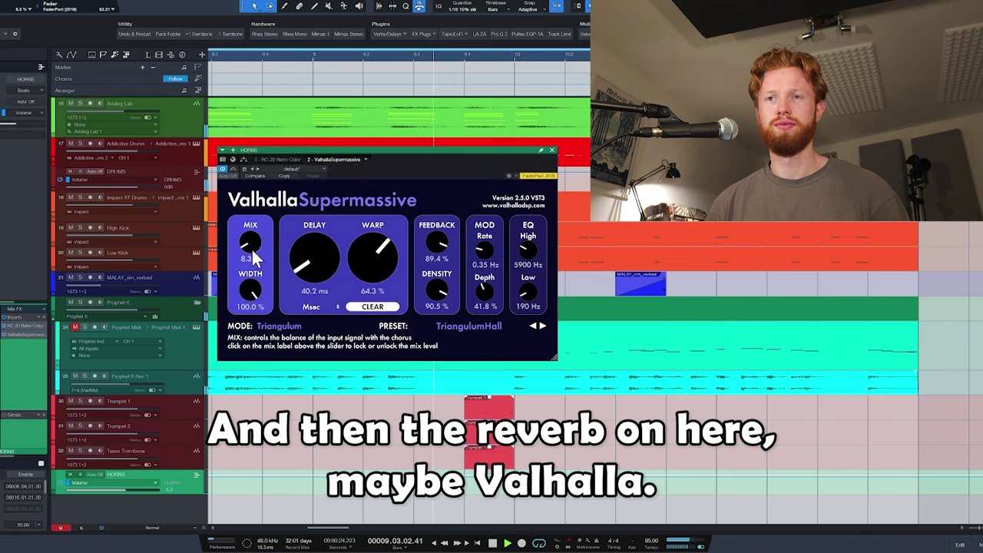
pyautogui.moveTo(252, 250); pyautogui.dragTo(253, 253)
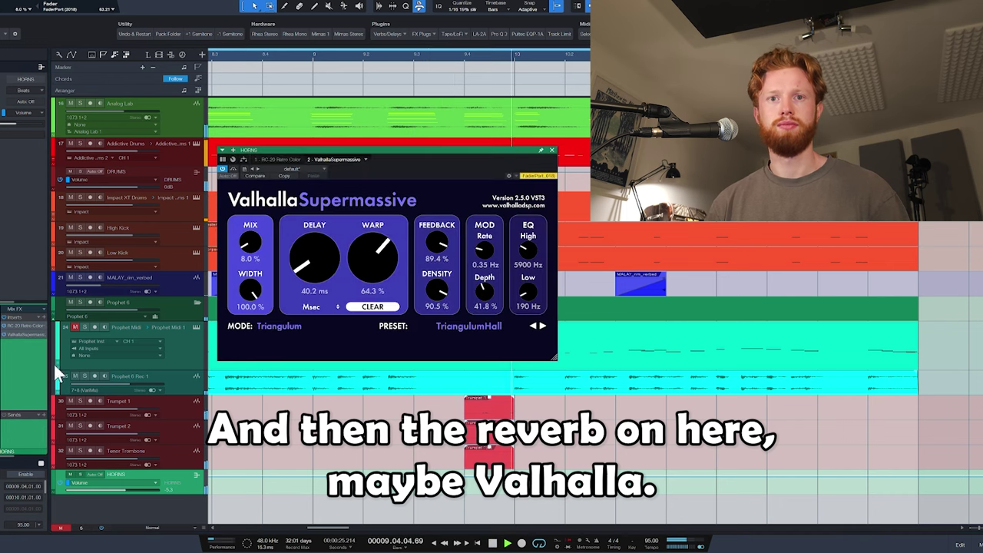
pyautogui.press('space')
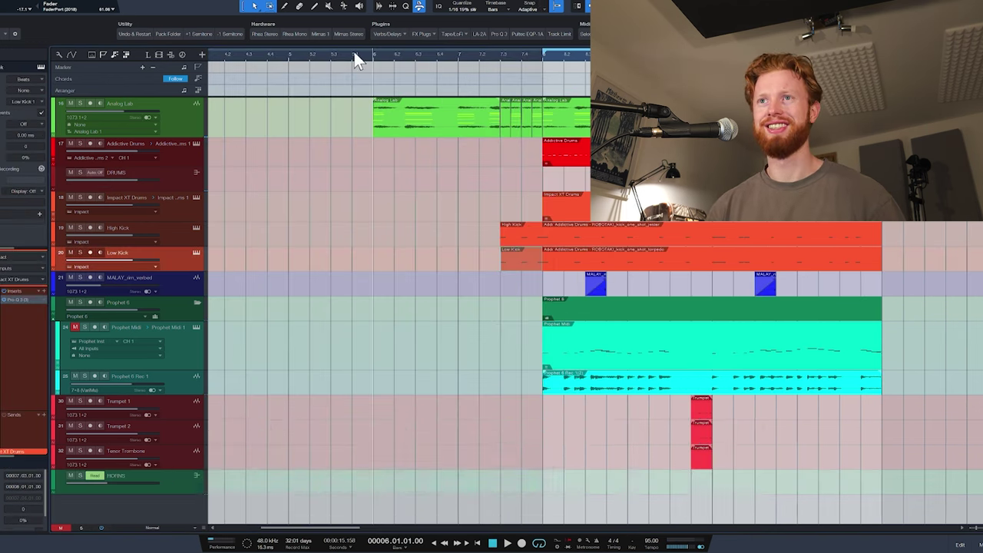
# Play back the full arrangement from bar 6 to review the beat with all layers.
pyautogui.press('space')
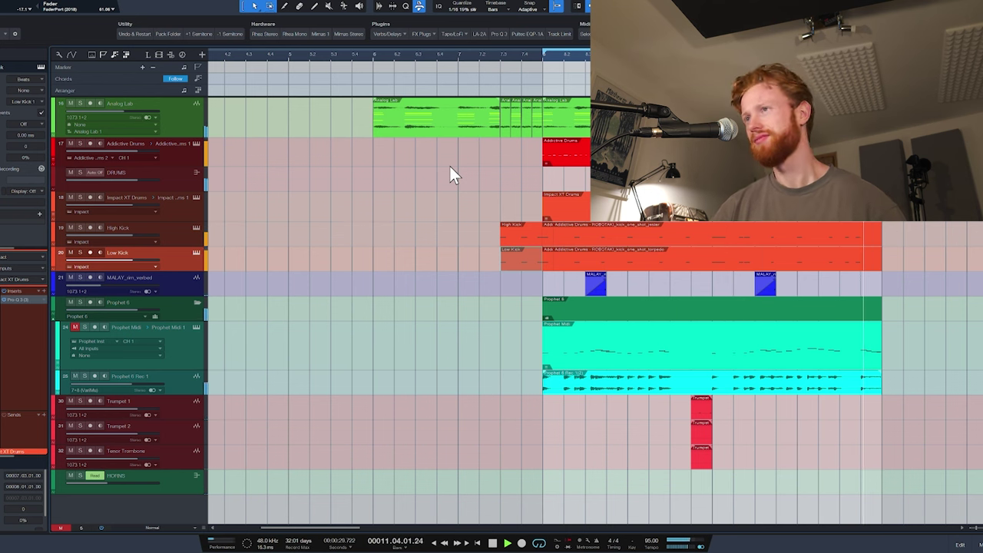
pyautogui.press('space')
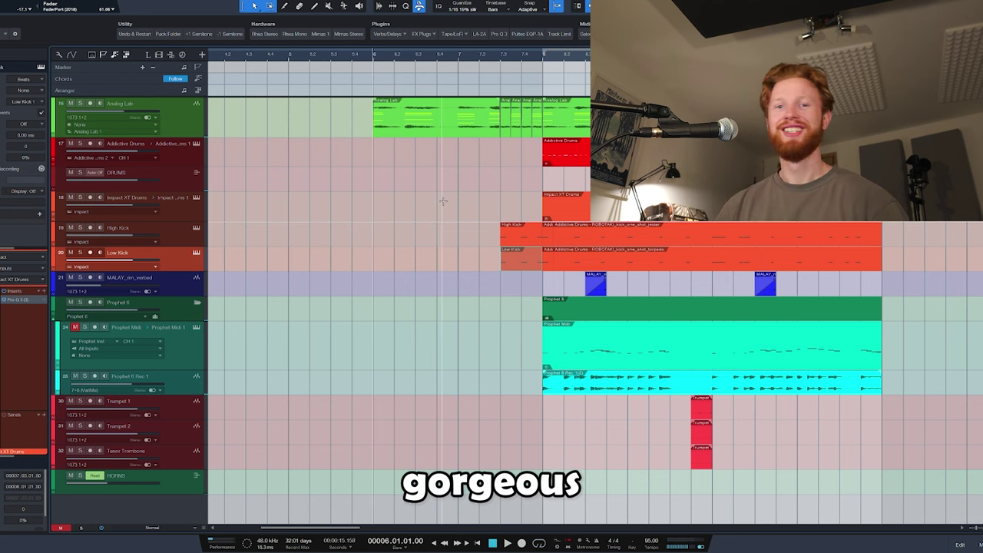